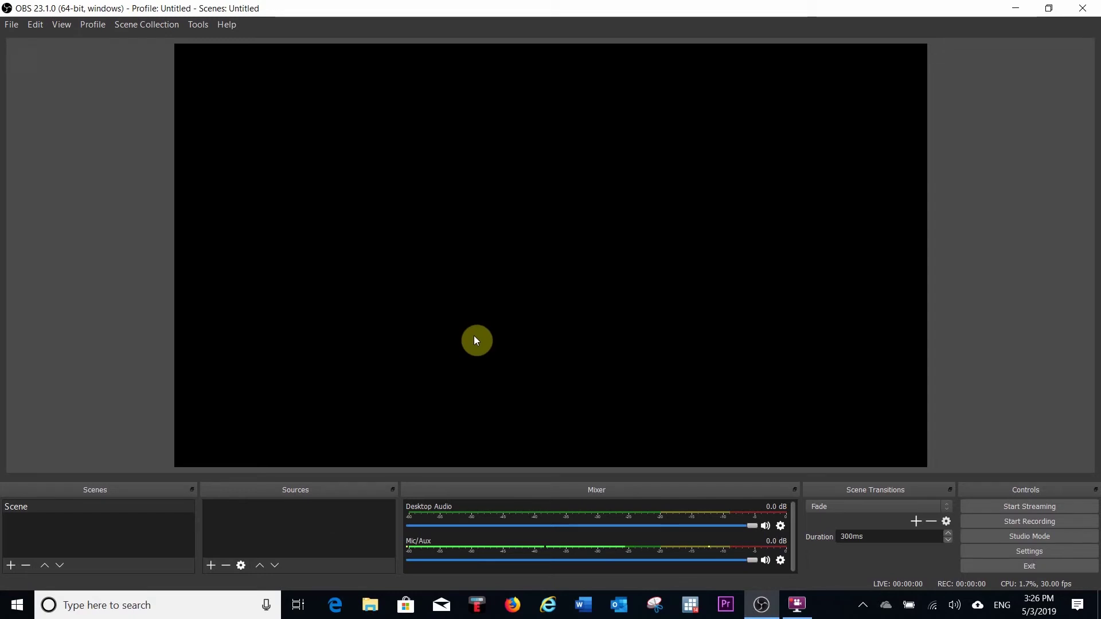
# - Add a Display Capture source for Display 1 to the OBS scene from the Sources list
pyautogui.click(211, 567)
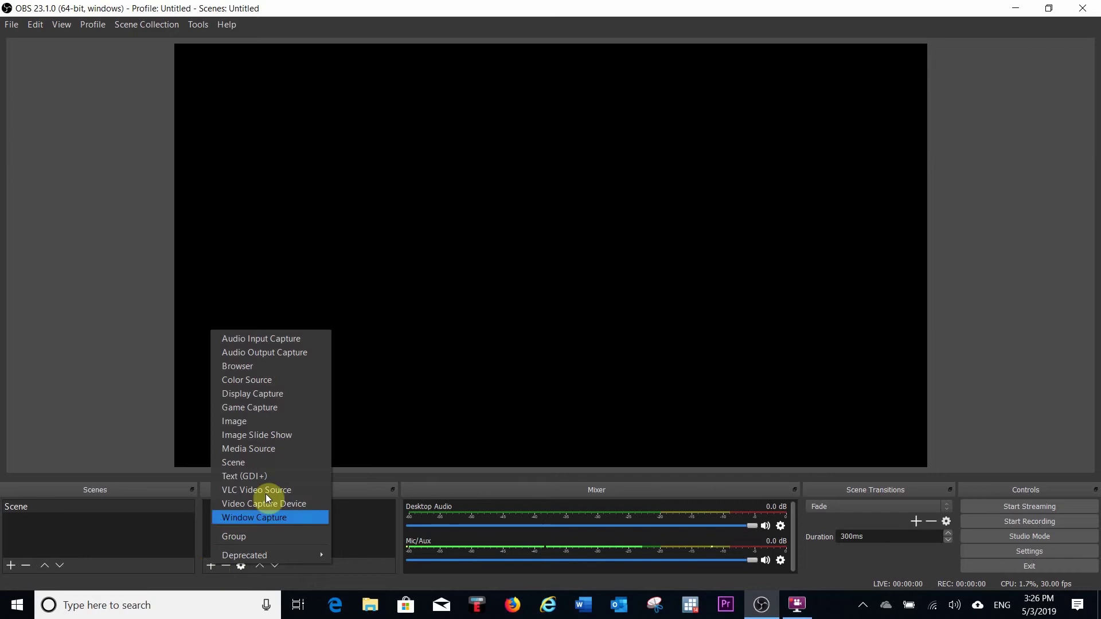
pyautogui.click(263, 395)
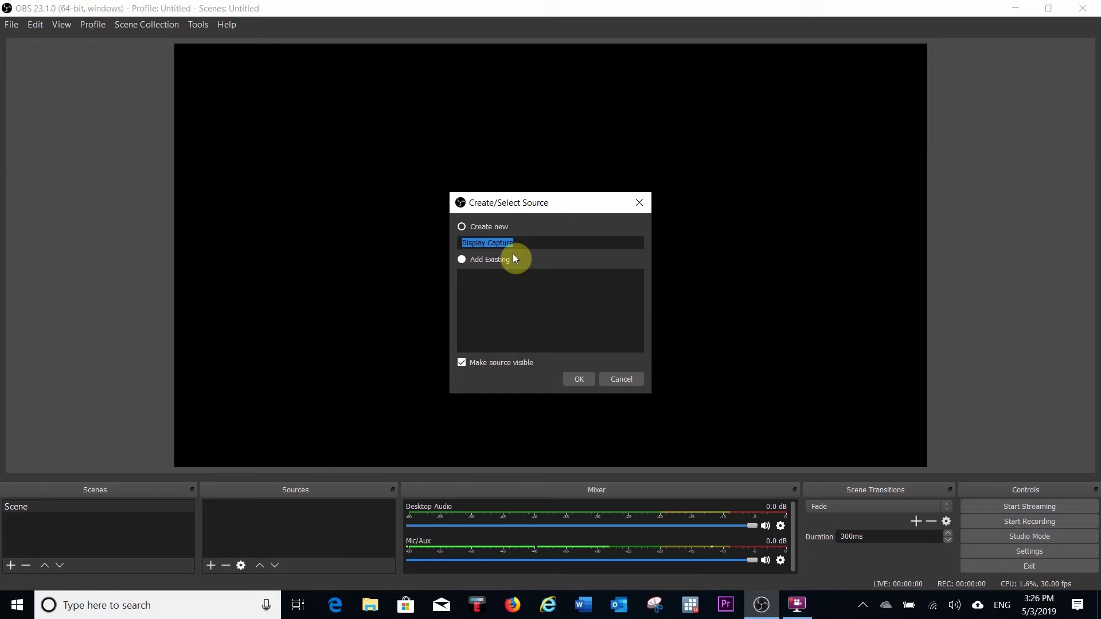
pyautogui.click(527, 238)
pyautogui.click(580, 380)
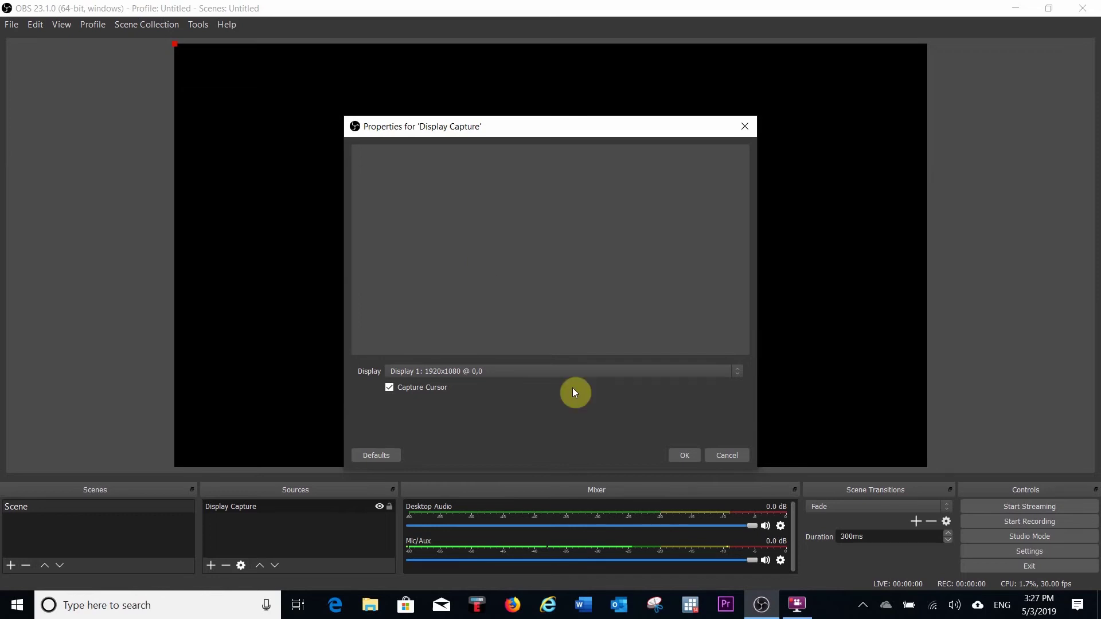
# - Accept the Display Capture properties for Display 1 with Capture Cursor checked
pyautogui.click(682, 456)
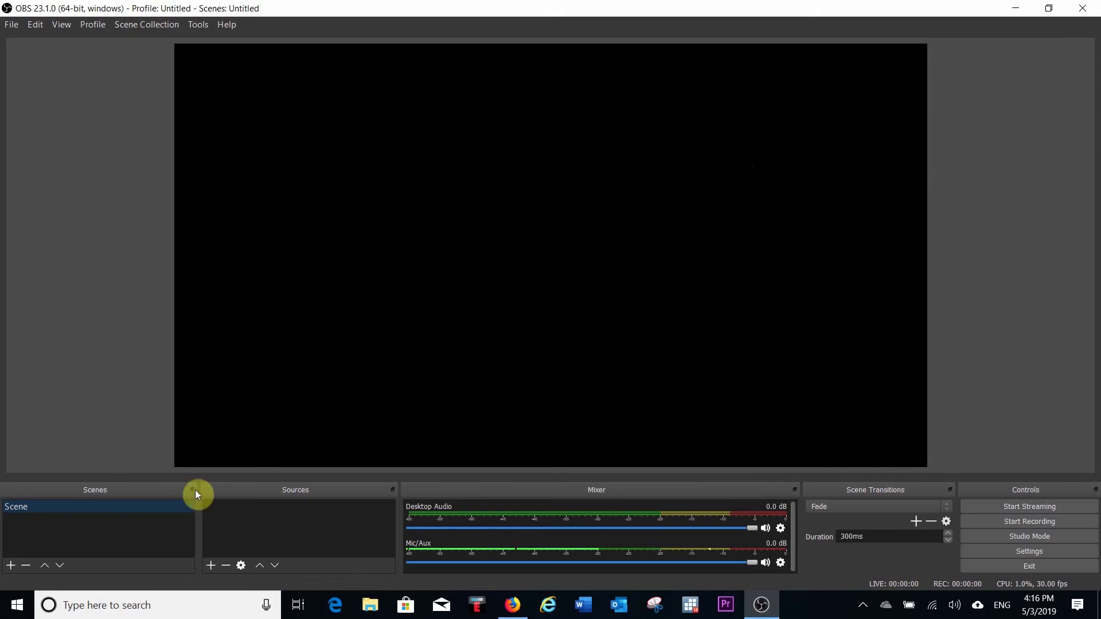
# - Add a fresh Display Capture source to the OBS scene
pyautogui.click(211, 563)
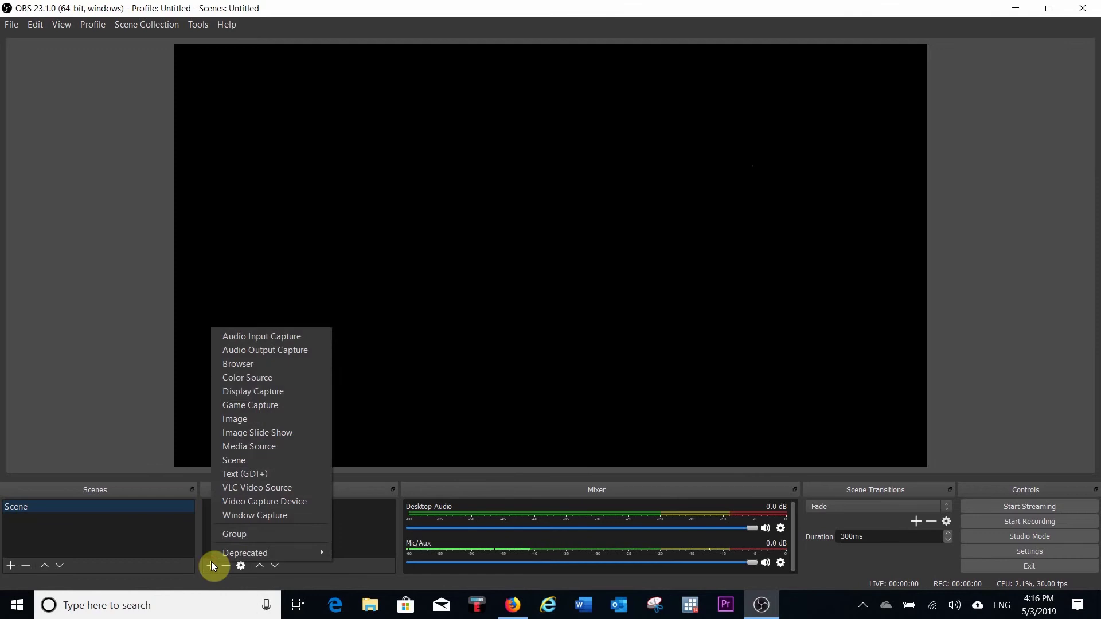
pyautogui.click(249, 393)
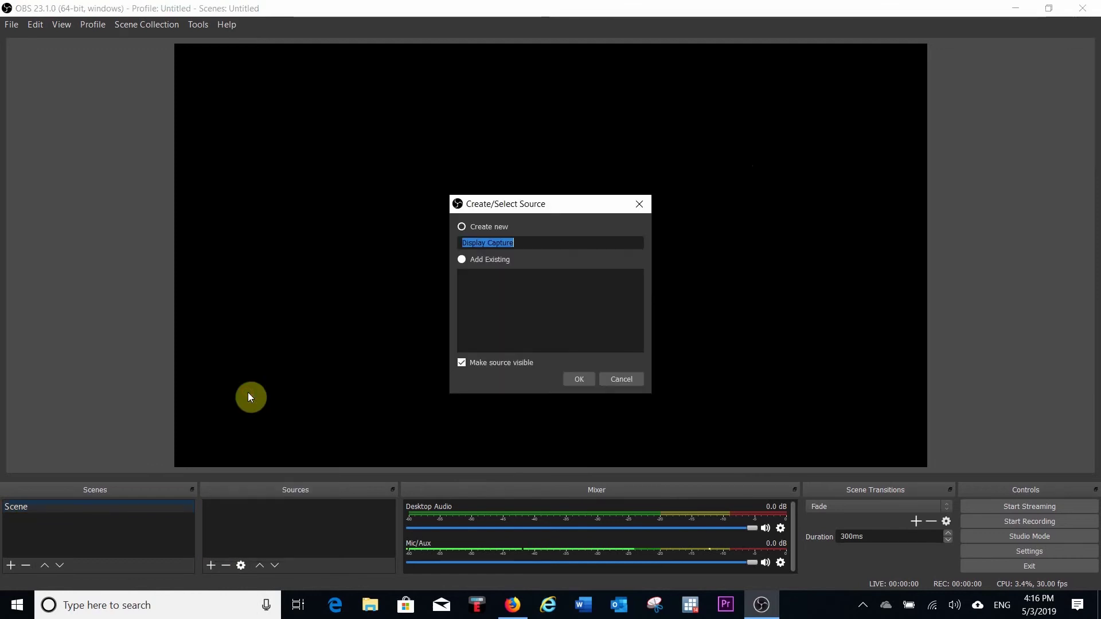
pyautogui.click(576, 381)
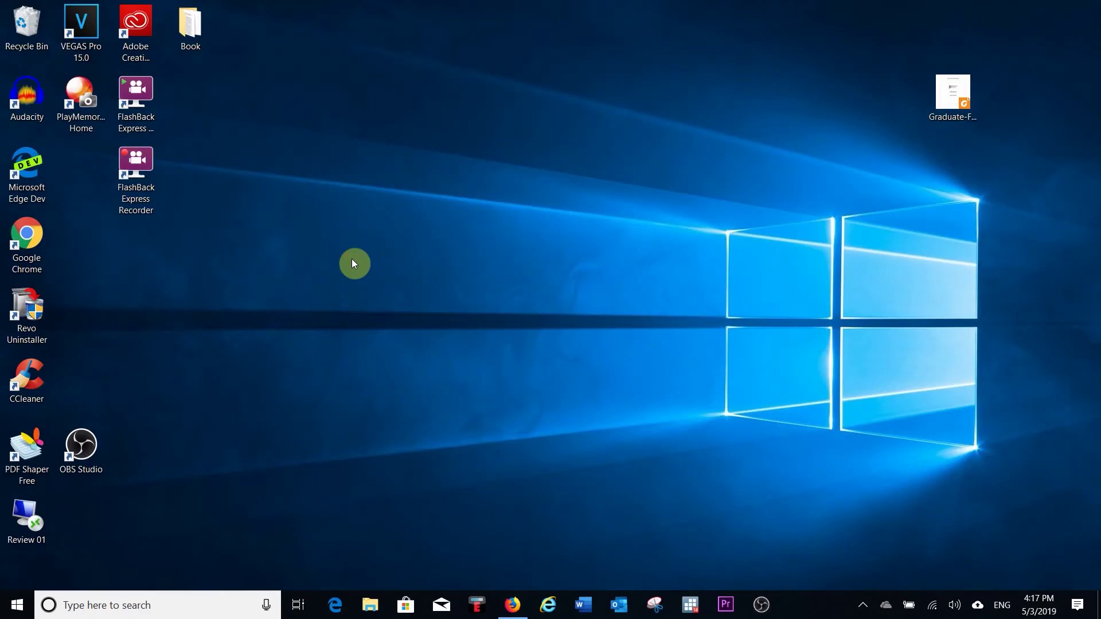
# - Search Windows for 'device' and open Device Manager from Best match
pyautogui.click(182, 612)
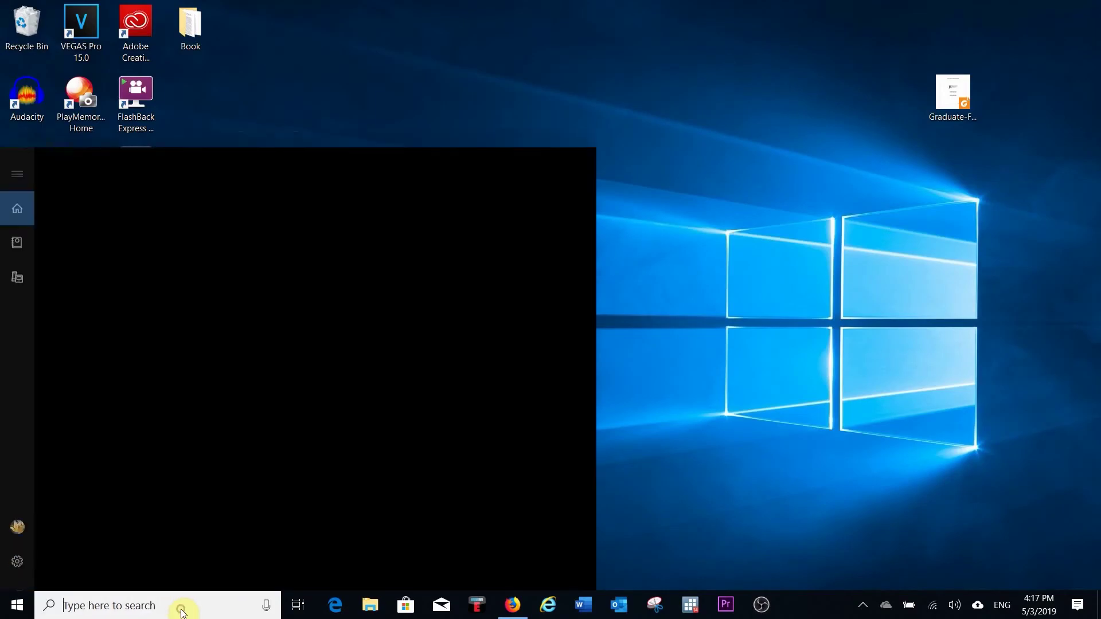
pyautogui.write('dev')
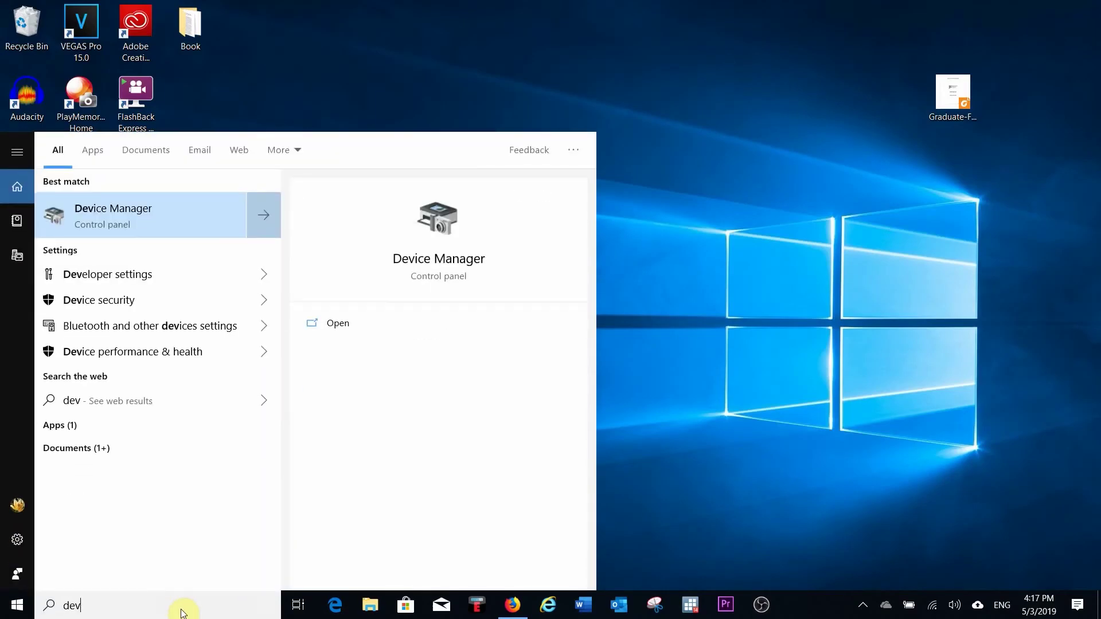
pyautogui.write('ice')
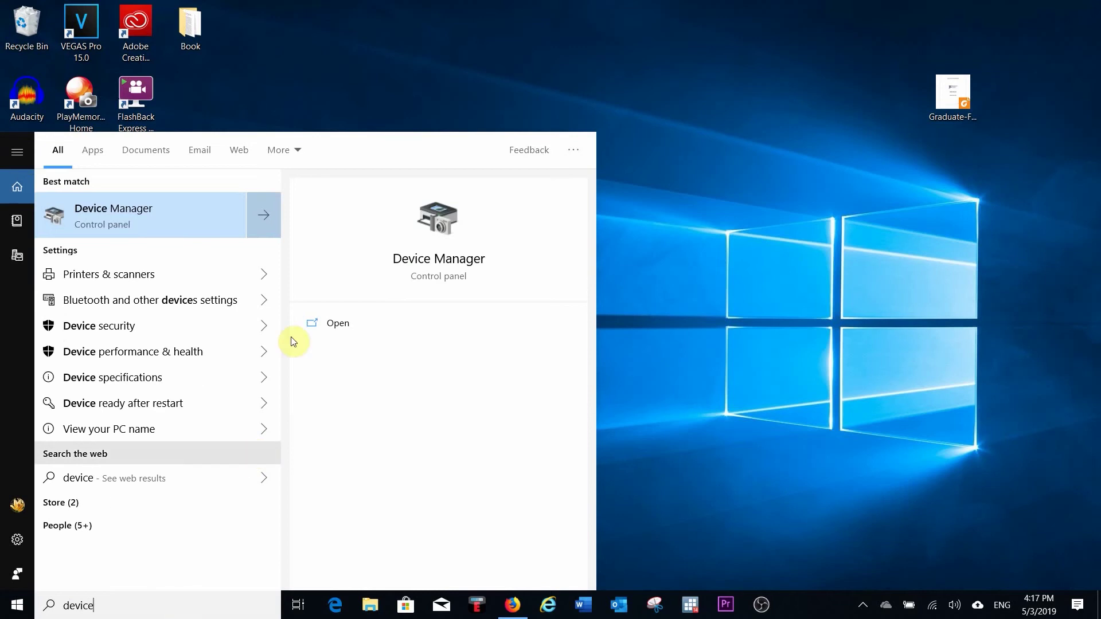
pyautogui.click(171, 230)
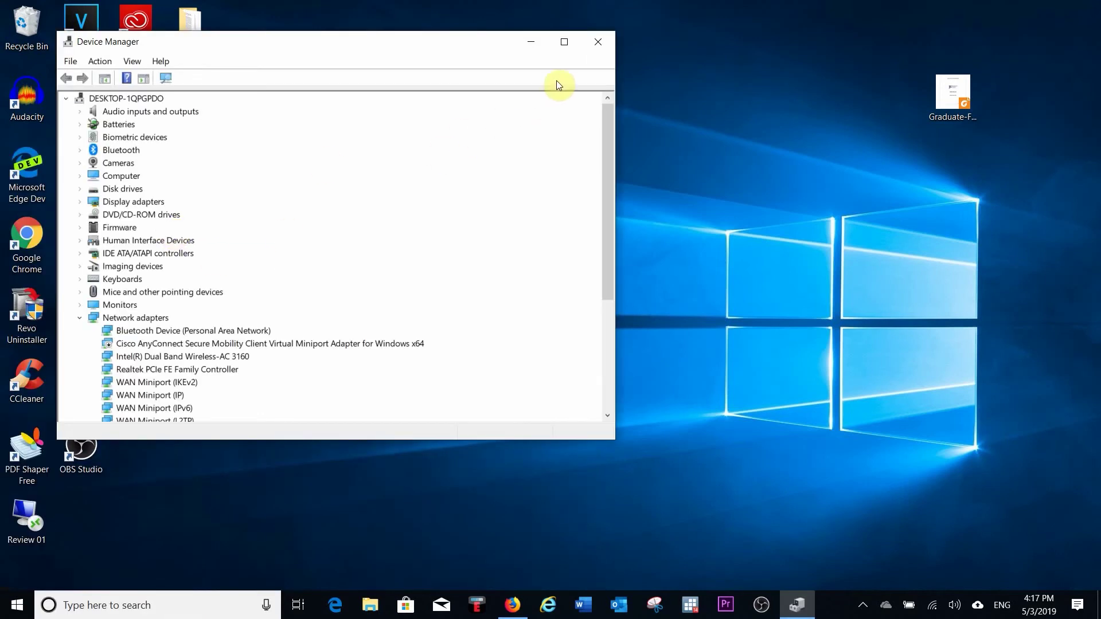
# - Maximize Device Manager and disable the AMD Radeon (TM) R5 M335 display adapter
pyautogui.click(564, 43)
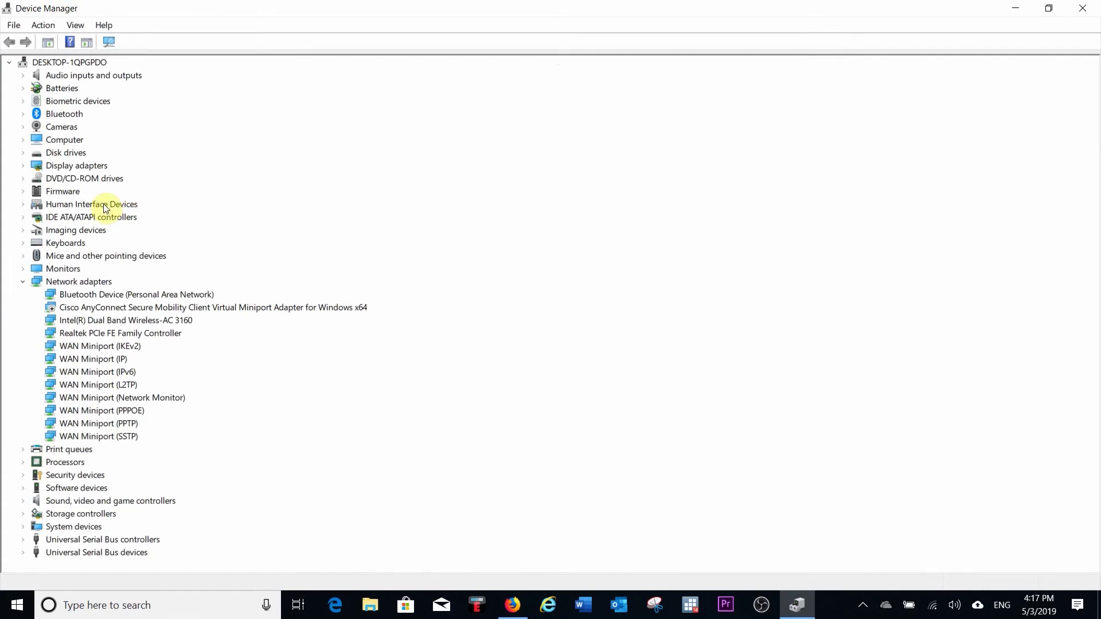
pyautogui.click(23, 167)
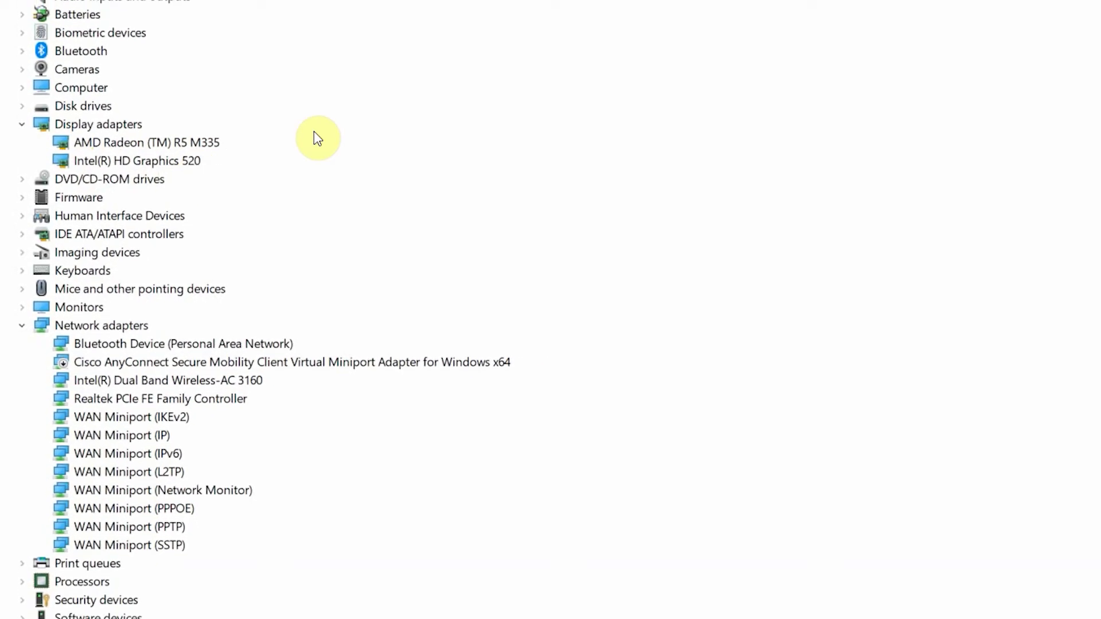
pyautogui.click(170, 146)
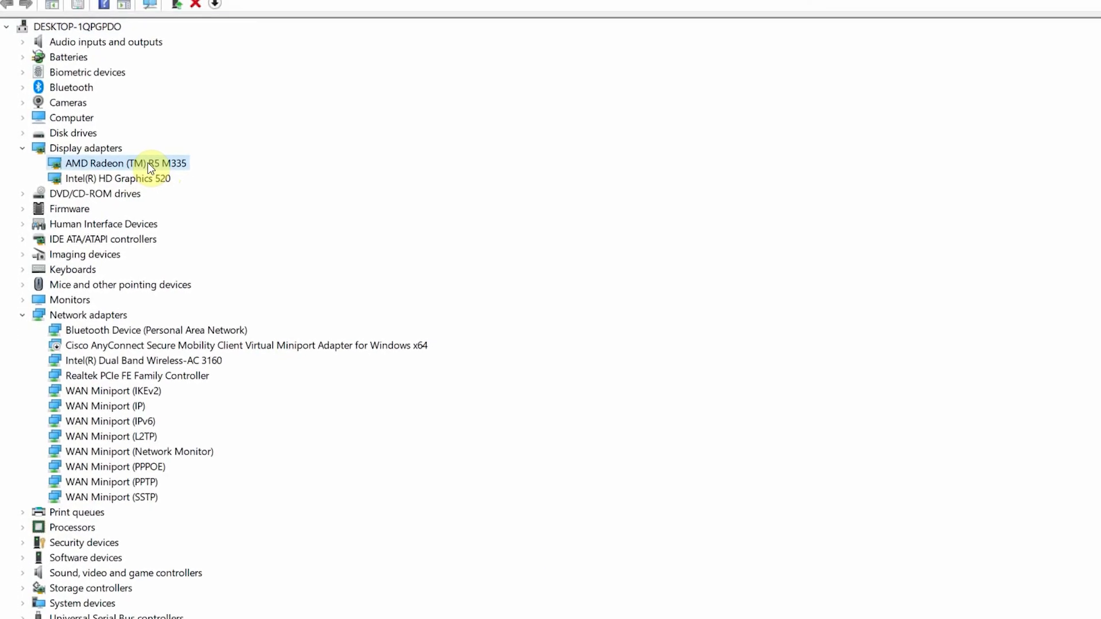
pyautogui.rightClick(158, 157)
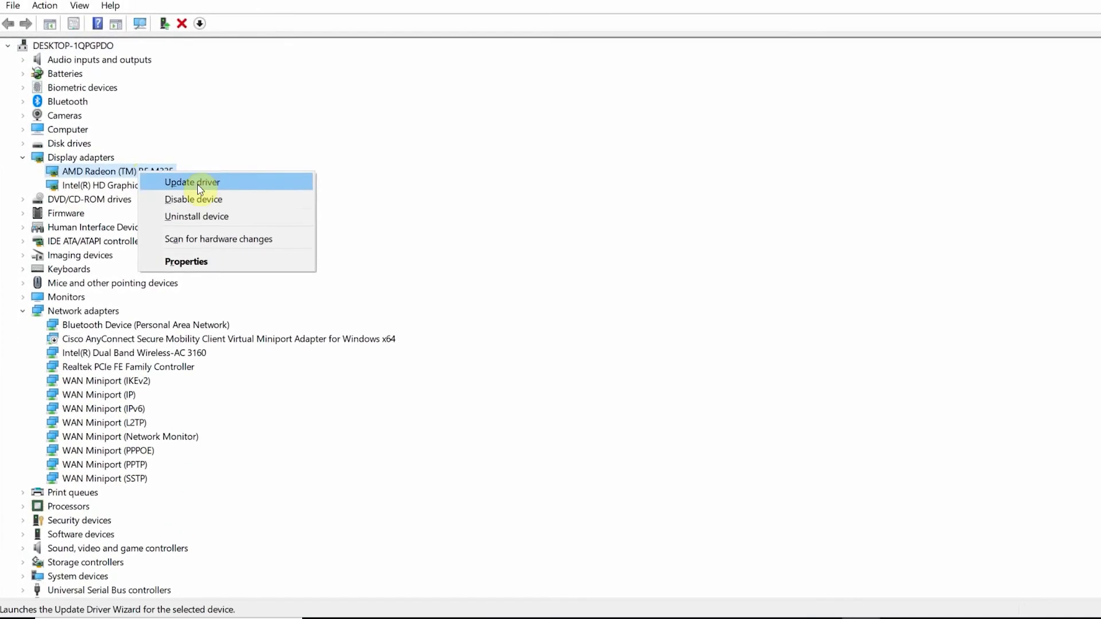
pyautogui.click(190, 200)
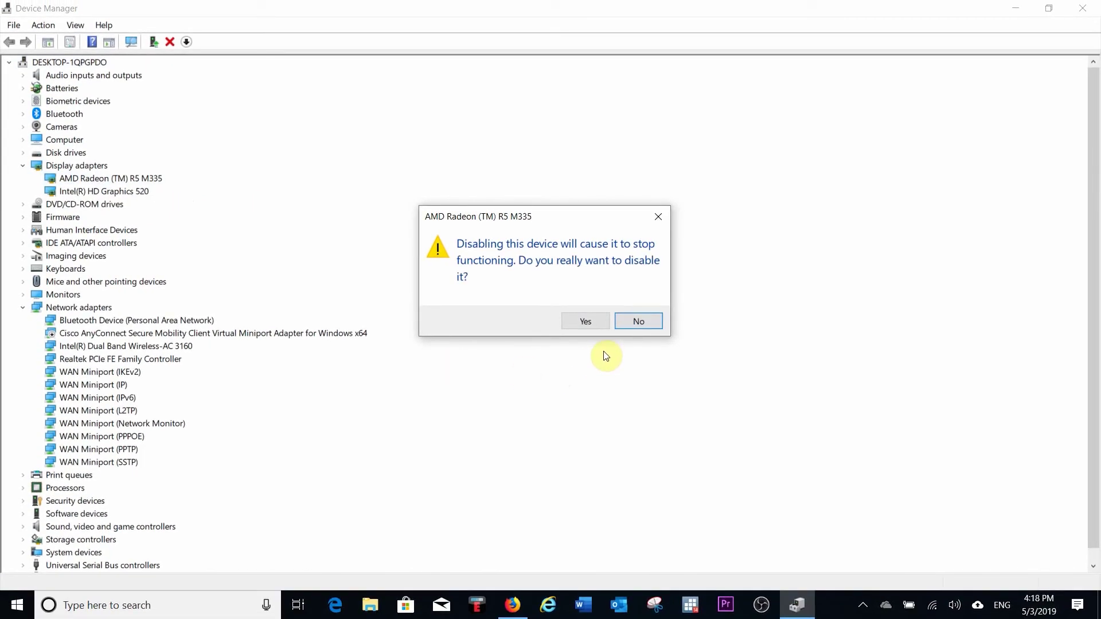
pyautogui.click(584, 321)
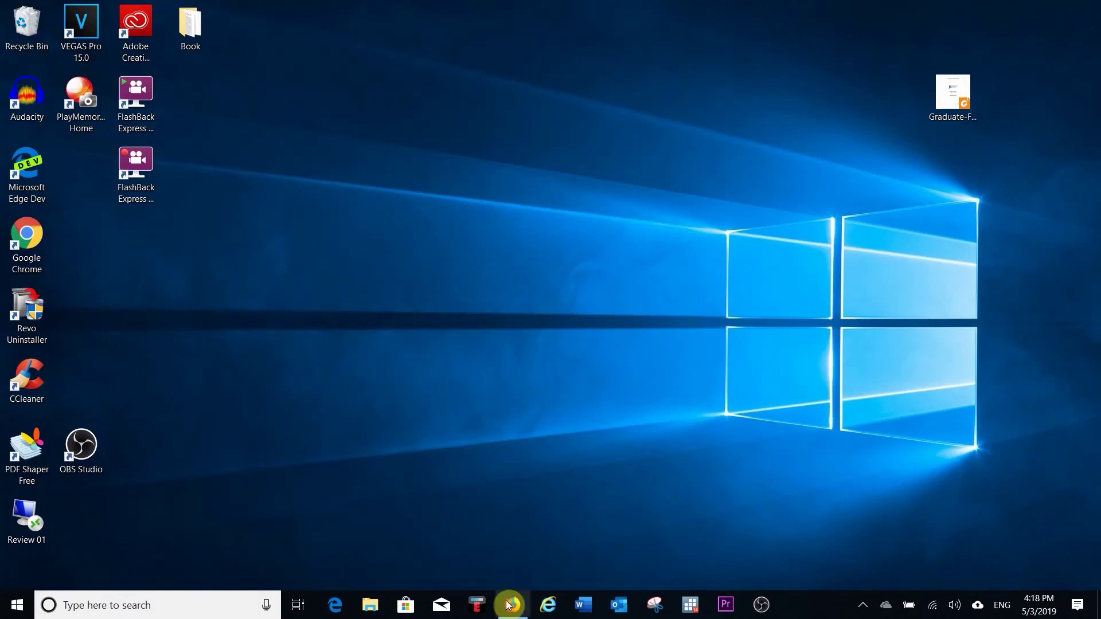
# - Relaunch OBS Studio and add a new Display Capture source to the scene
pyautogui.click(760, 611)
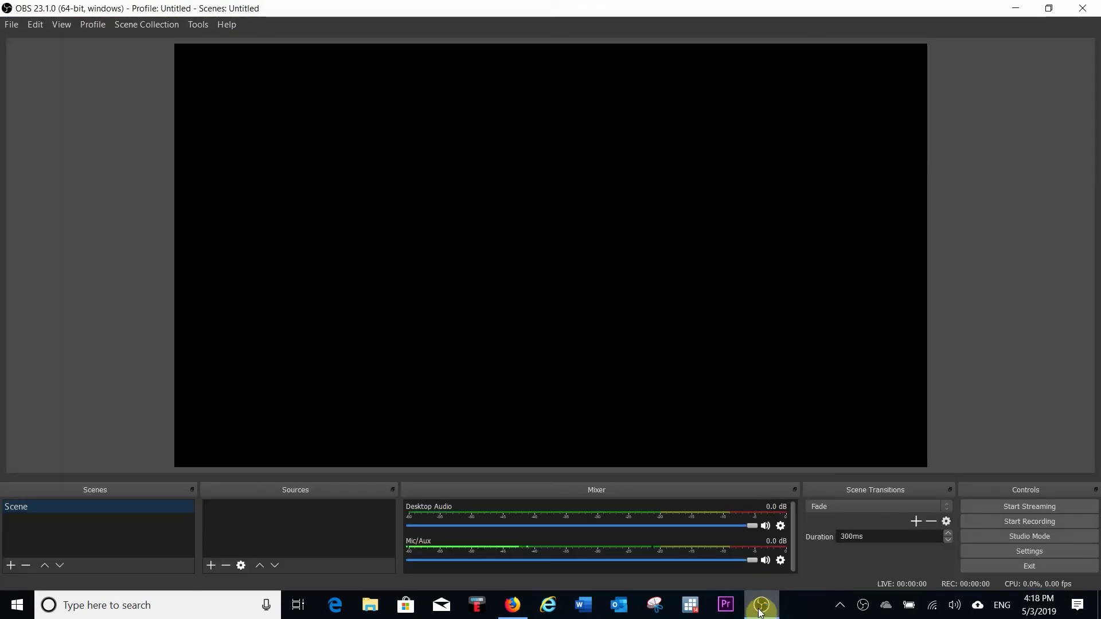
pyautogui.click(210, 565)
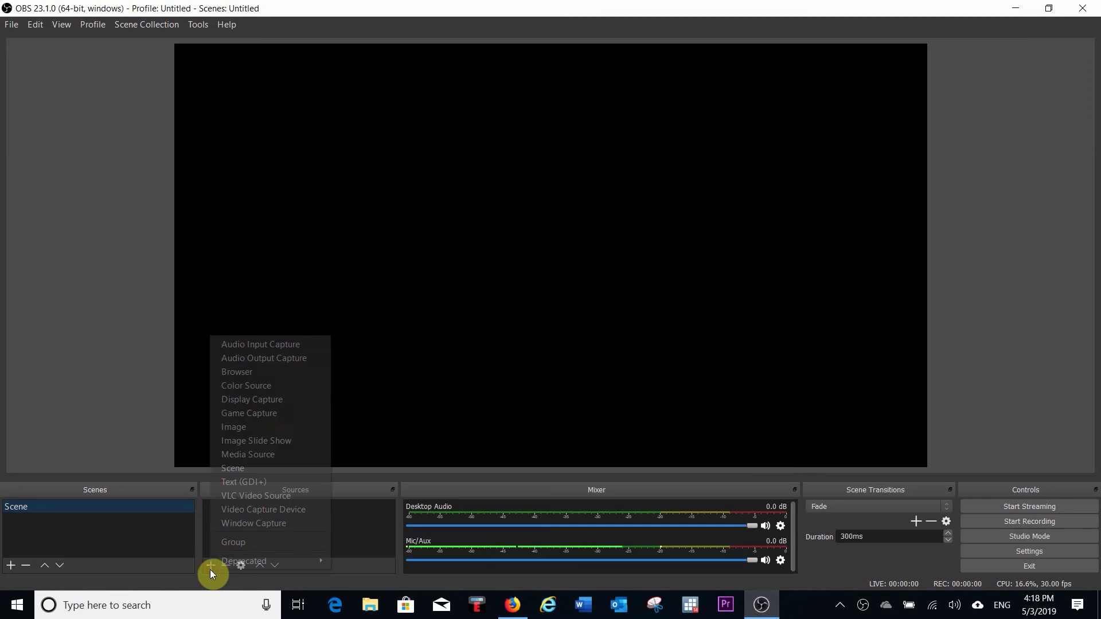
pyautogui.click(251, 399)
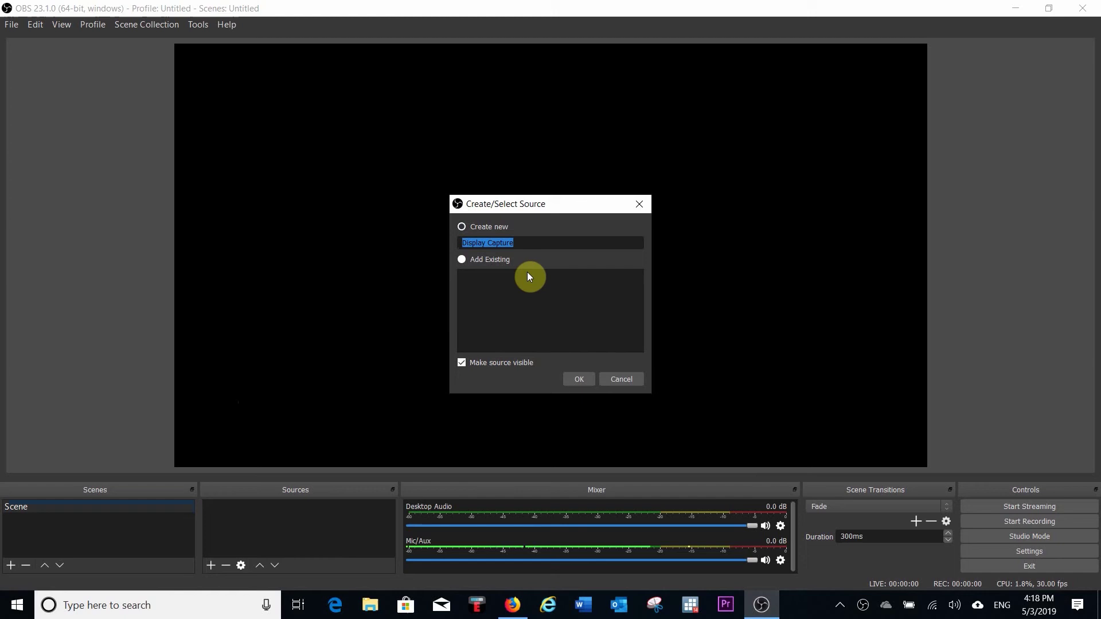
pyautogui.click(578, 381)
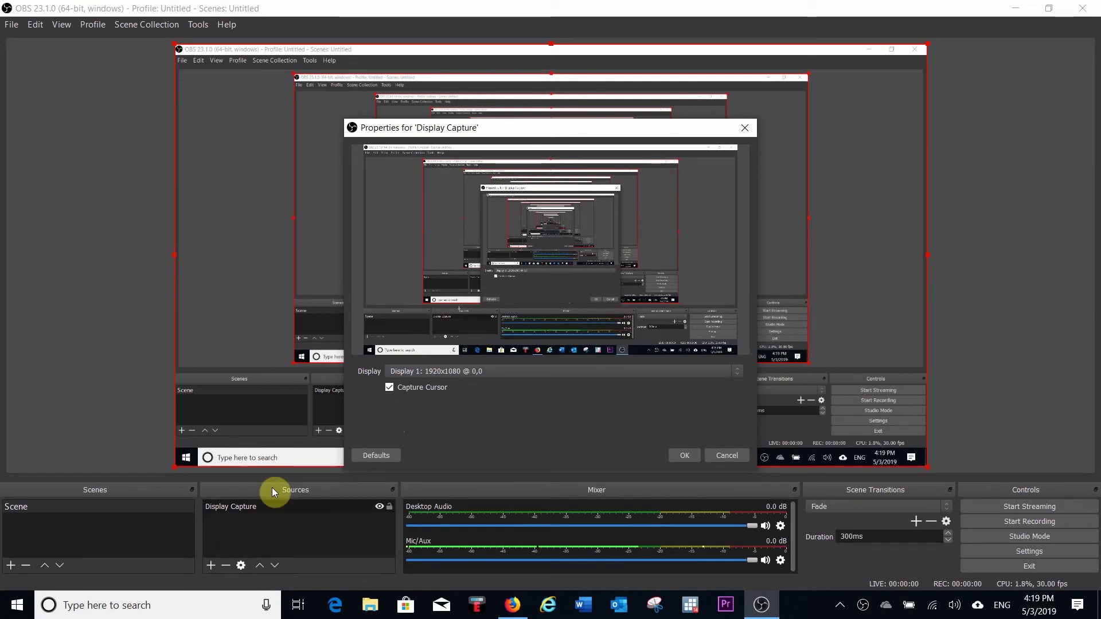
# - Remove the Display Capture source, close OBS, and search Windows for 'dev'
pyautogui.click(244, 507)
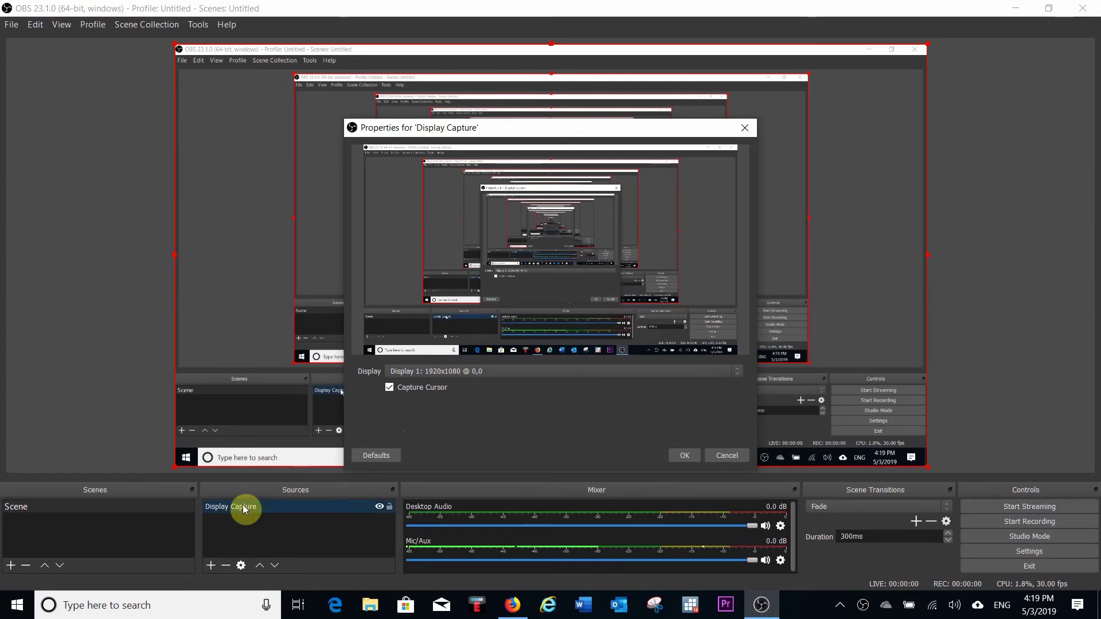
pyautogui.click(227, 566)
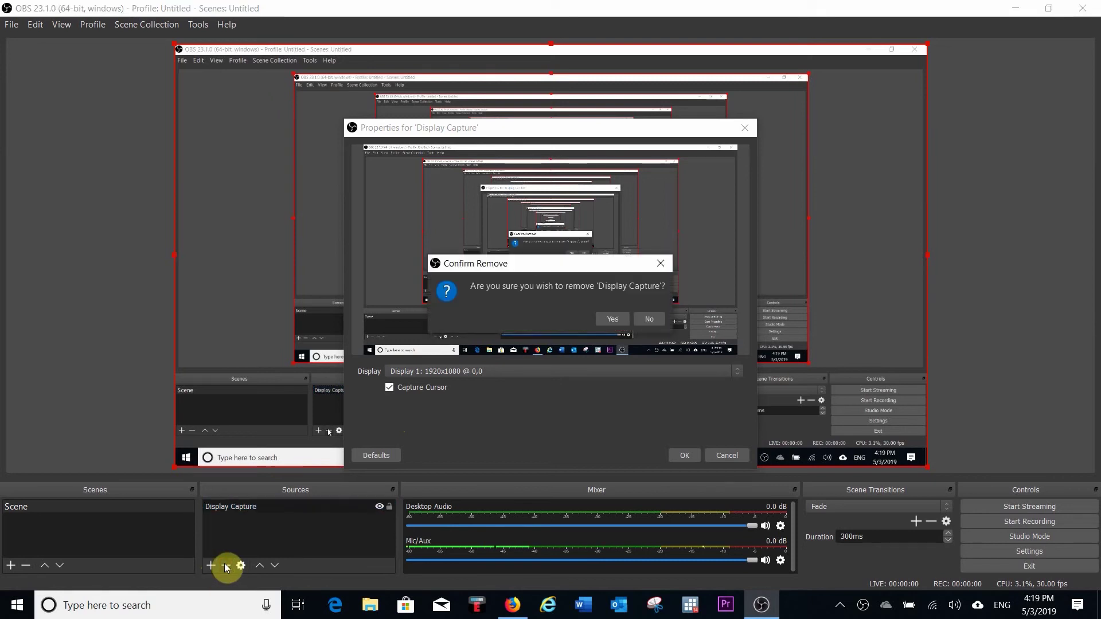
pyautogui.click(610, 319)
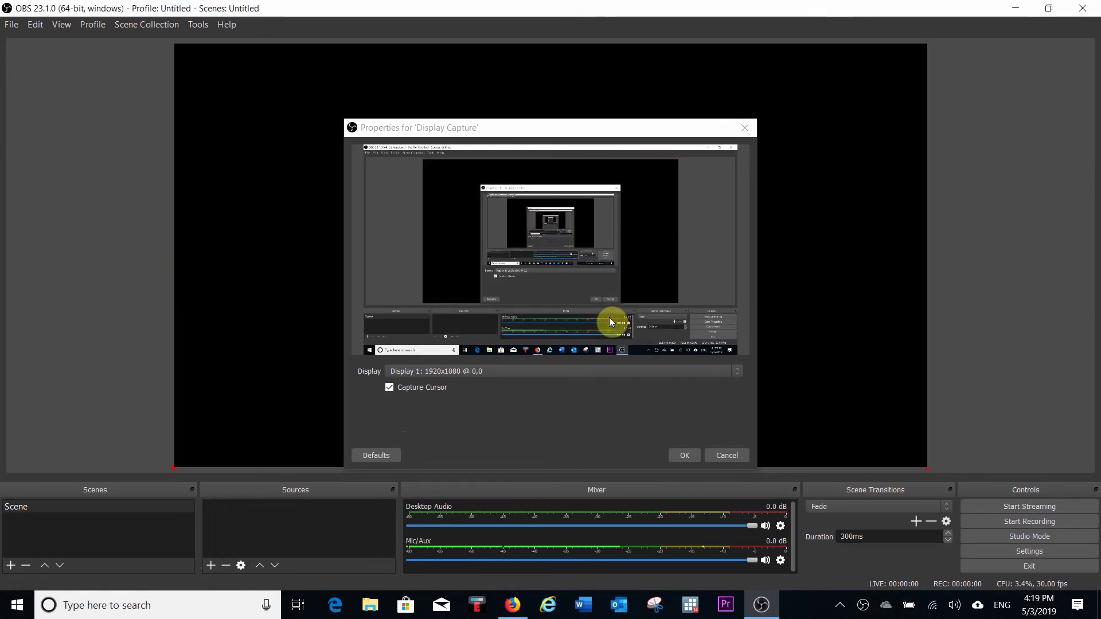
pyautogui.click(1085, 9)
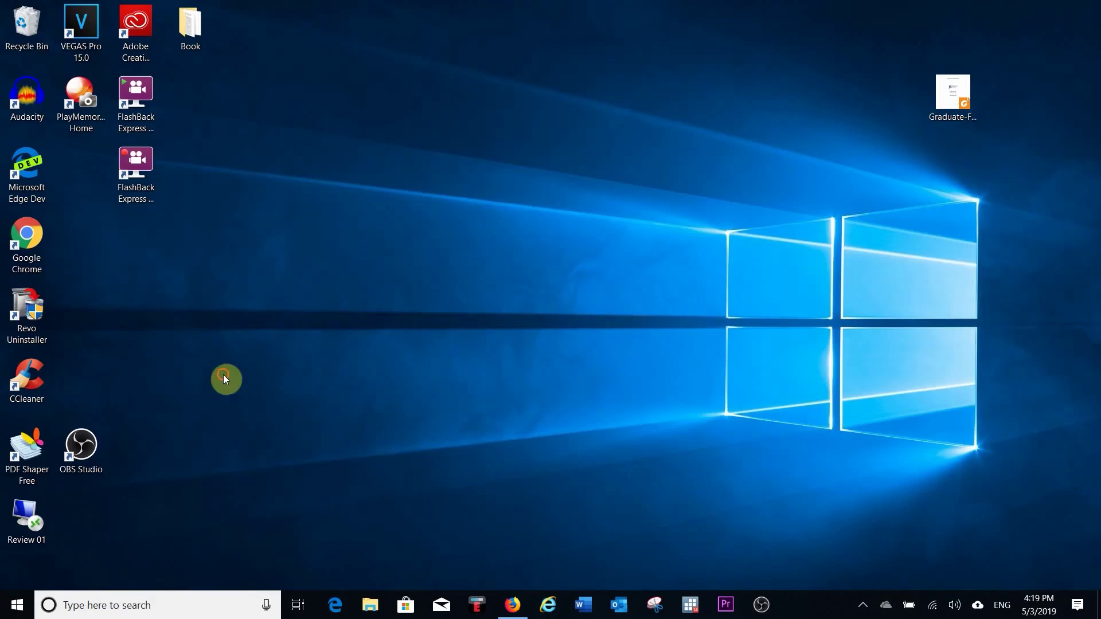
pyautogui.click(141, 599)
pyautogui.write('d')
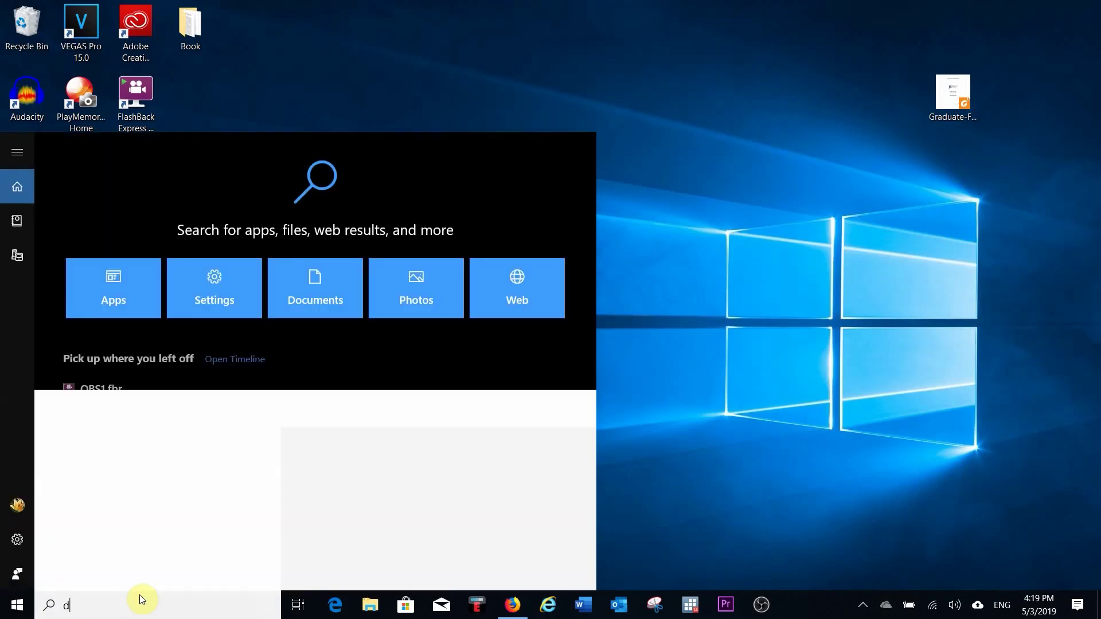
pyautogui.write('ev')
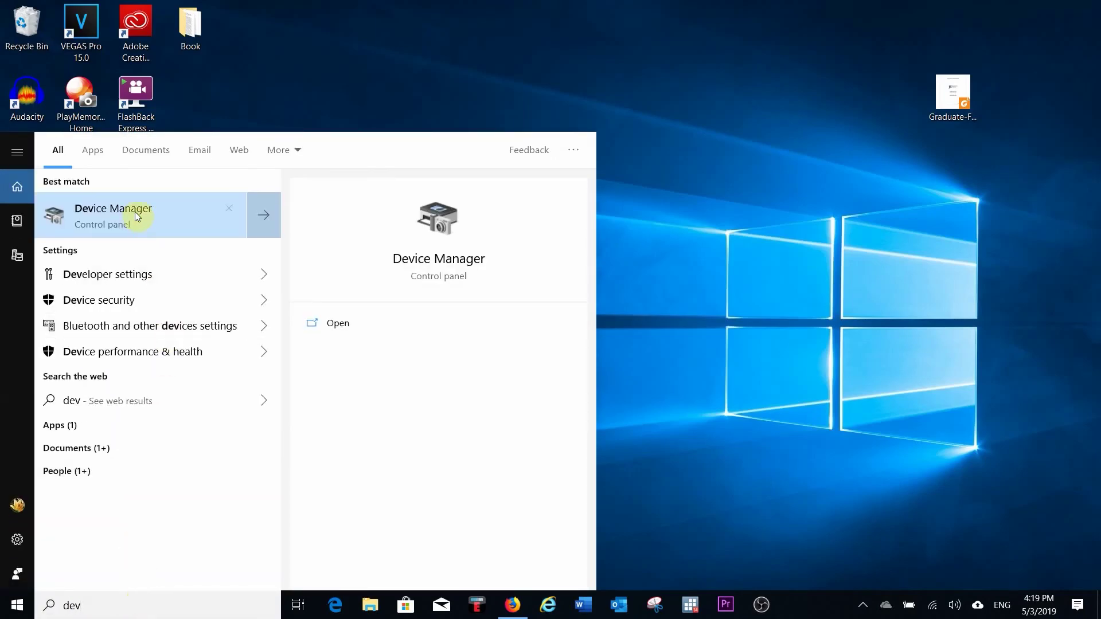
# - Re-enable the AMD Radeon (TM) R5 M335 adapter in Device Manager, then close it
pyautogui.click(135, 214)
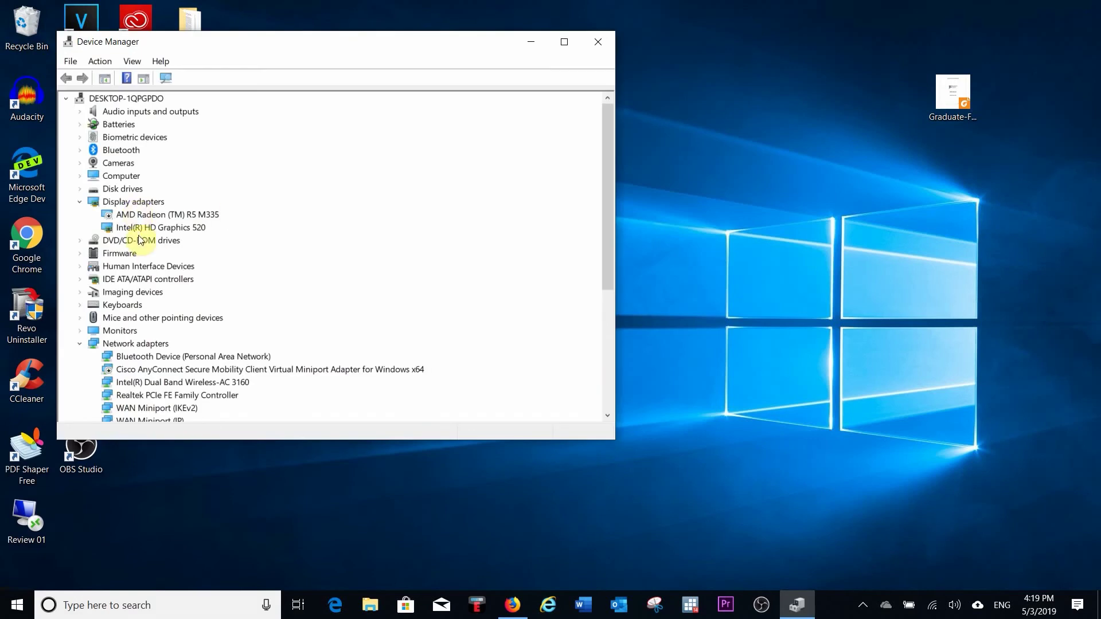
pyautogui.click(146, 213)
pyautogui.rightClick(145, 213)
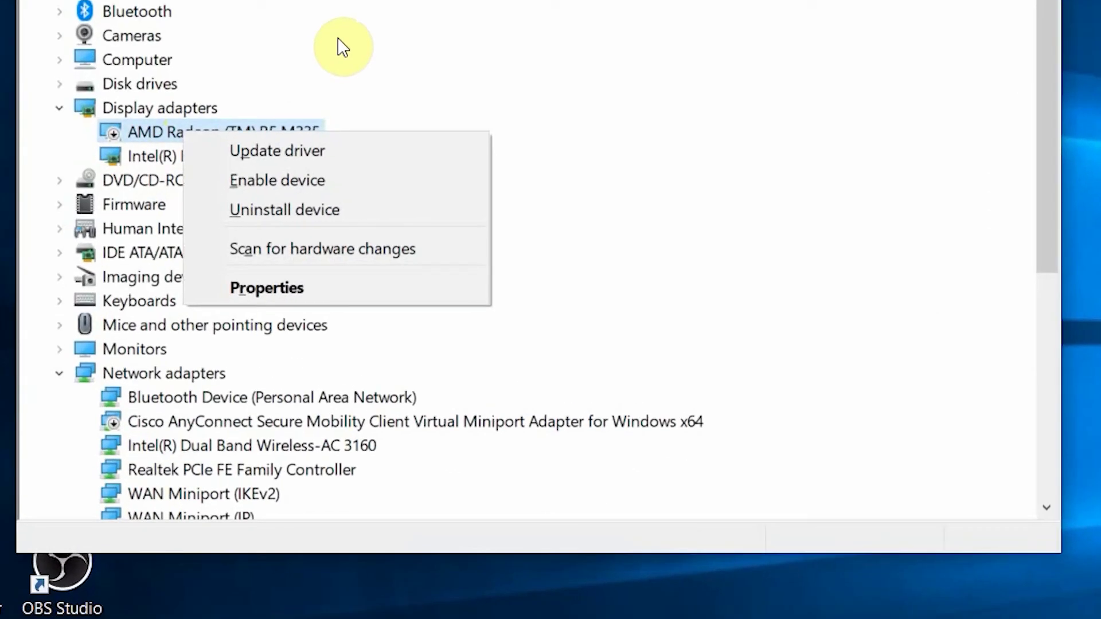
pyautogui.click(325, 180)
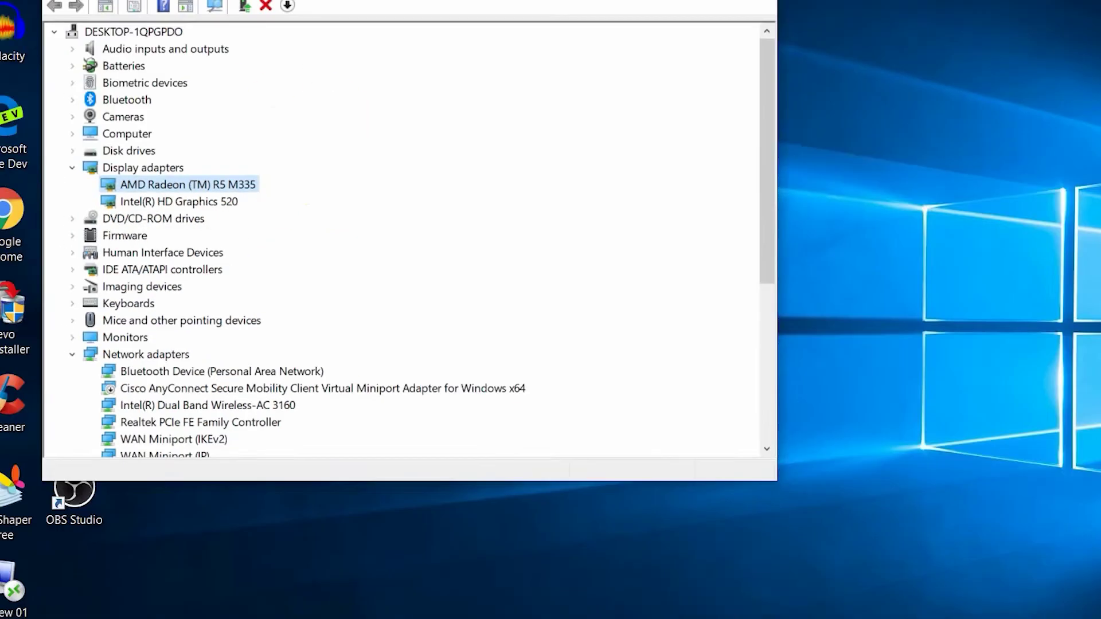
pyautogui.hotkey('alt', 'F4')
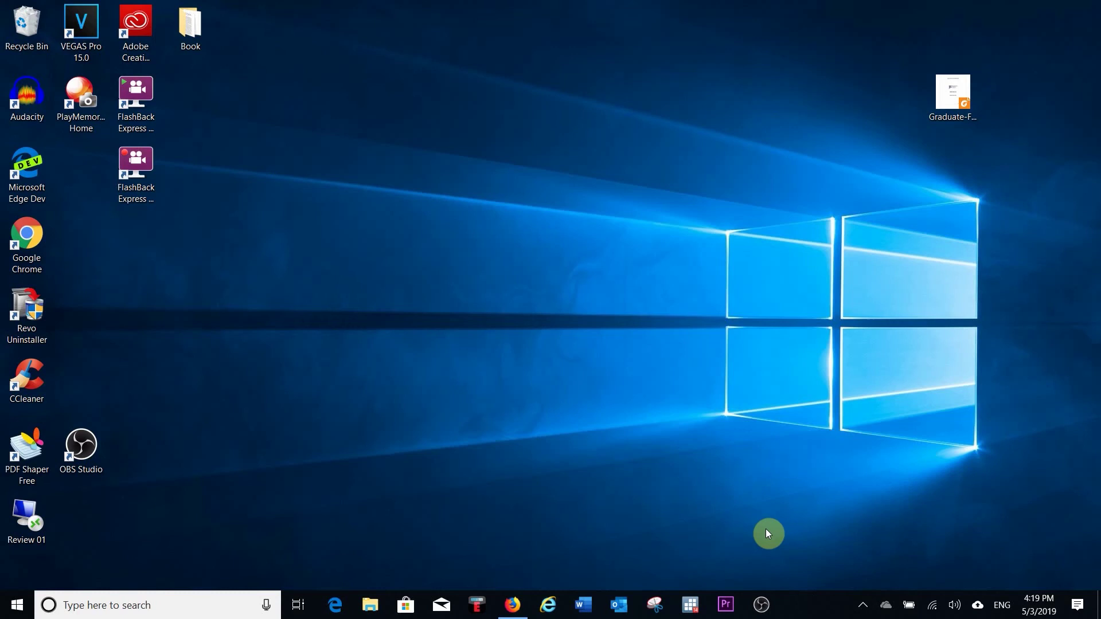
# - Relaunch OBS and add a Display Capture source for Display 1, accepting its properties
pyautogui.click(761, 605)
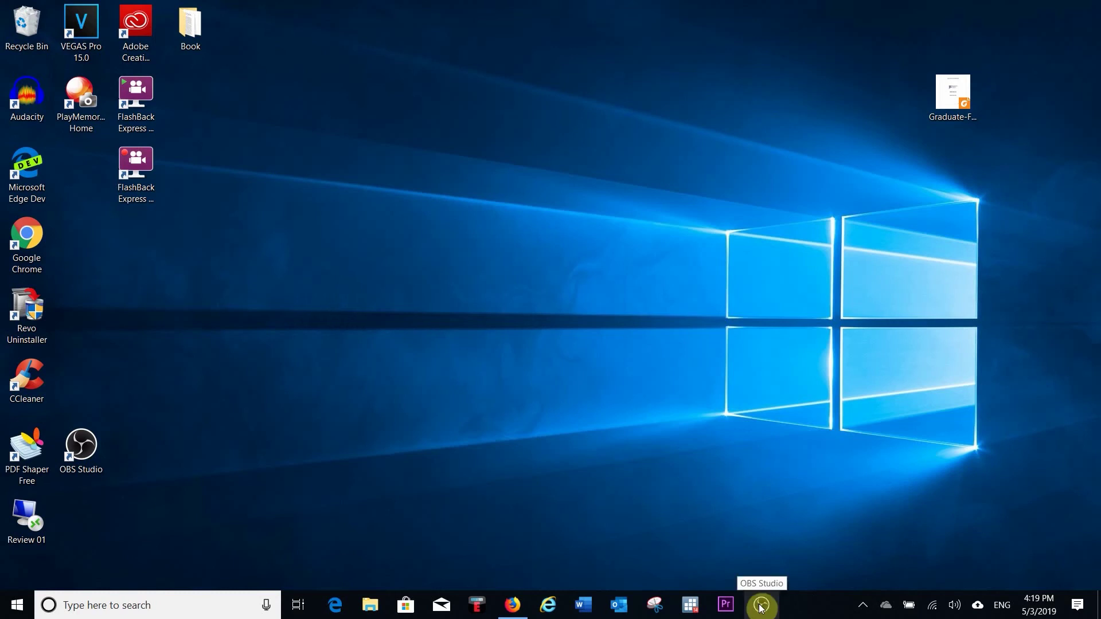
pyautogui.click(761, 607)
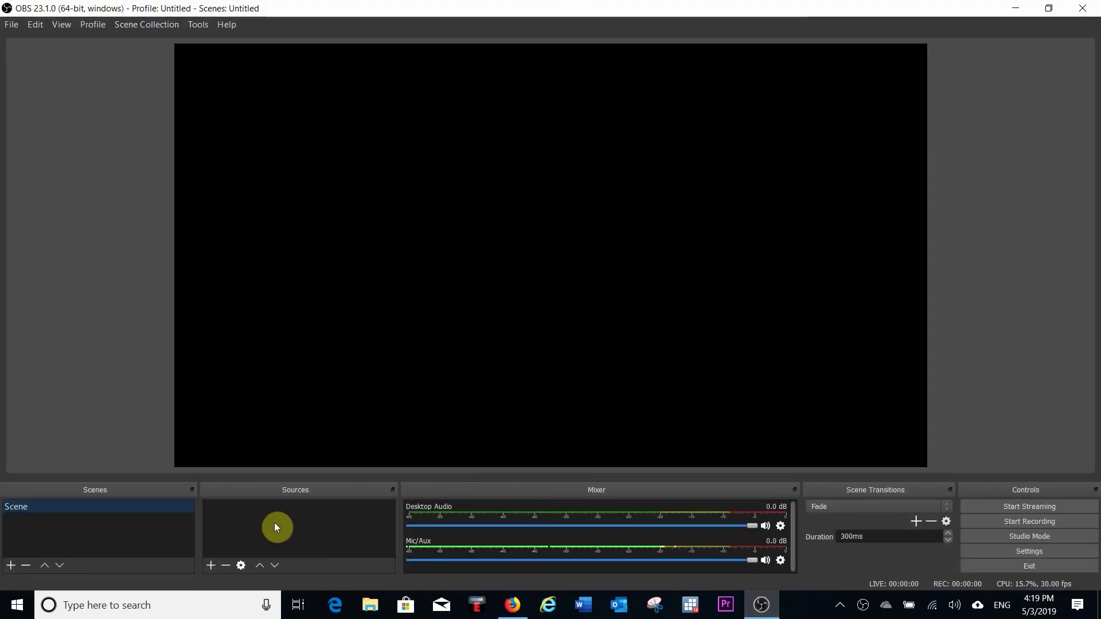
pyautogui.click(211, 567)
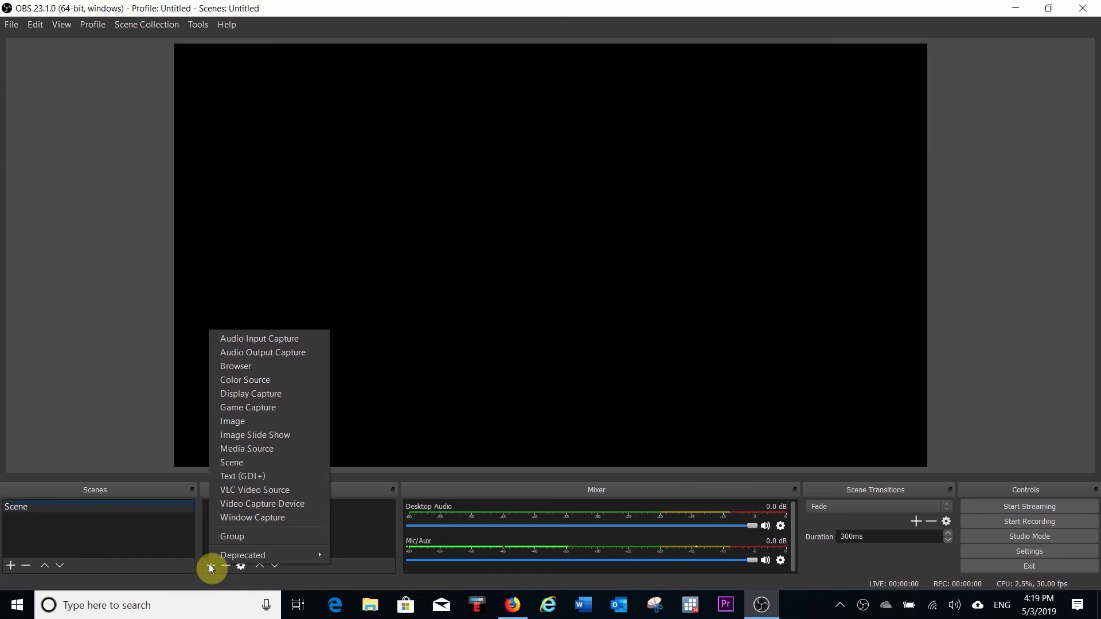
pyautogui.click(270, 395)
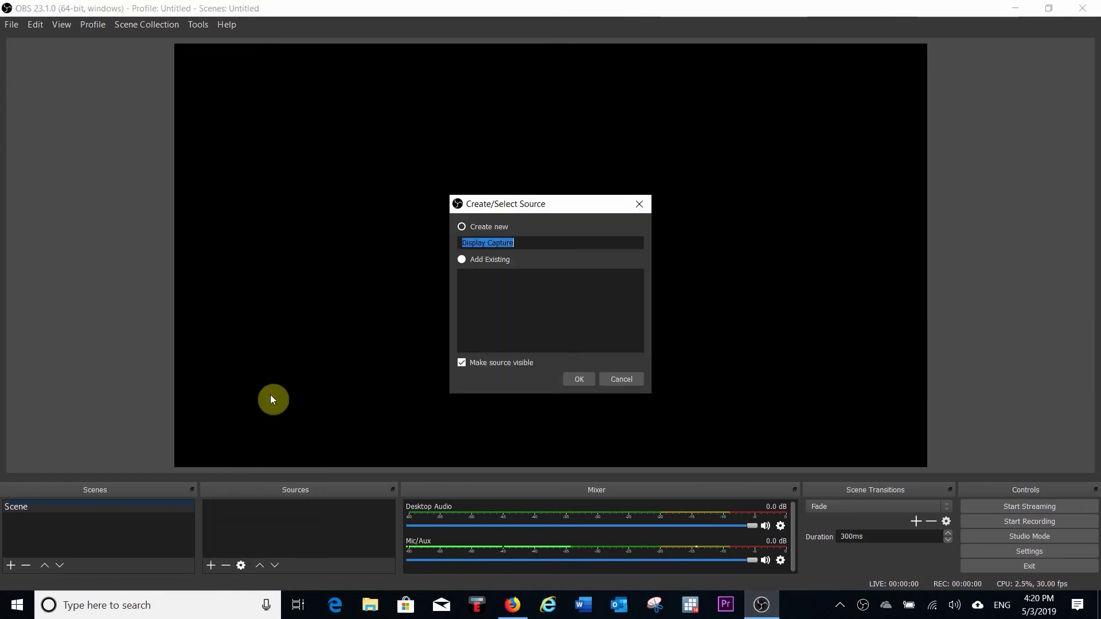
pyautogui.click(581, 379)
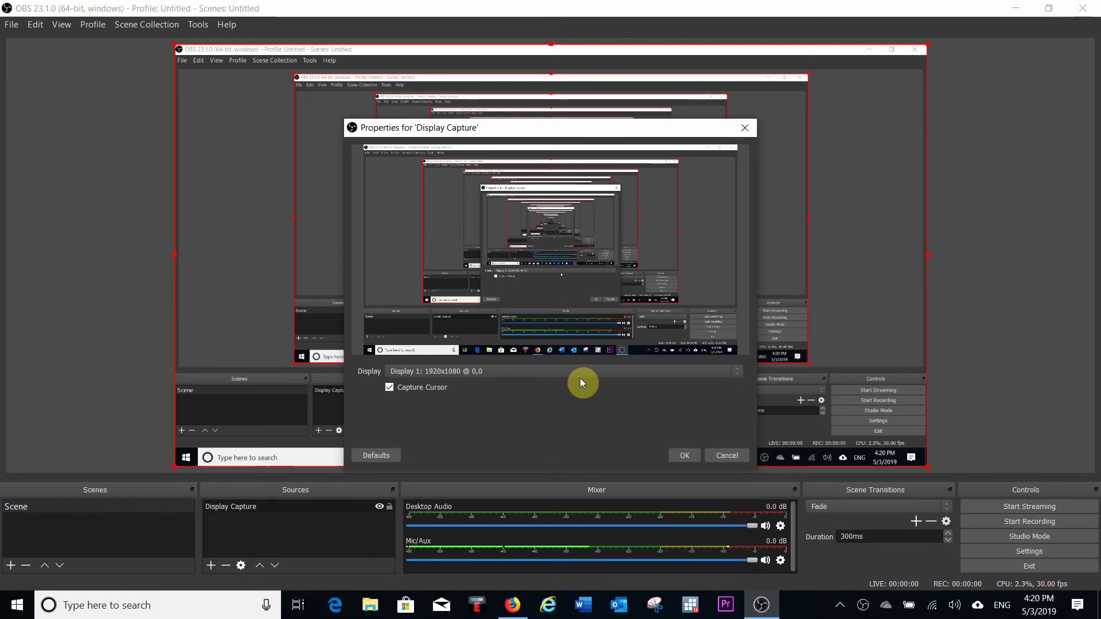
pyautogui.click(683, 456)
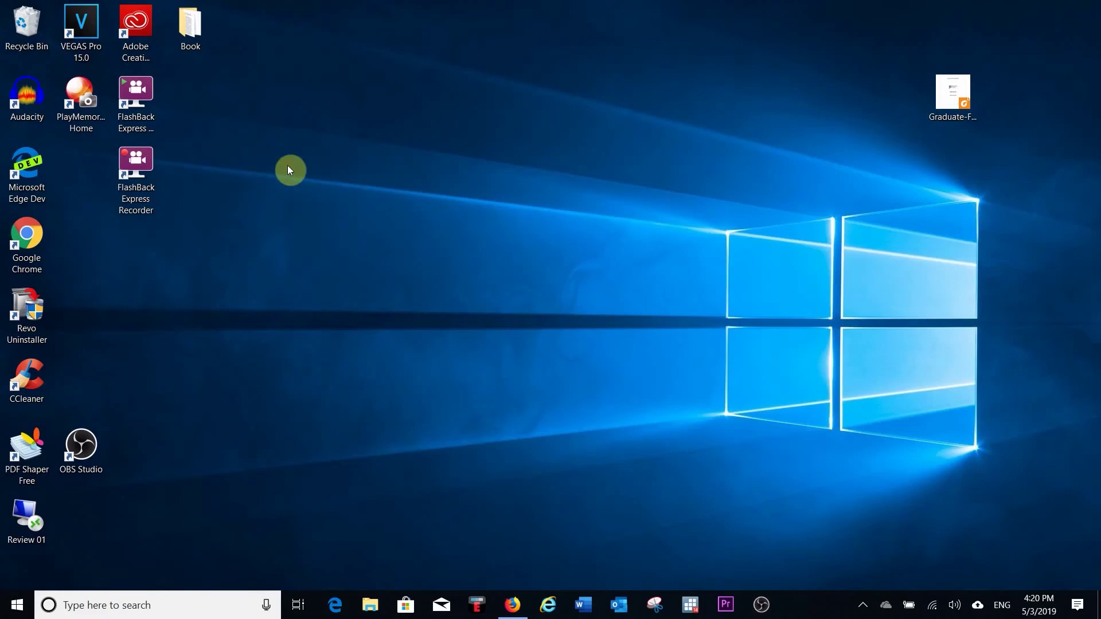
pyautogui.rightClick(288, 166)
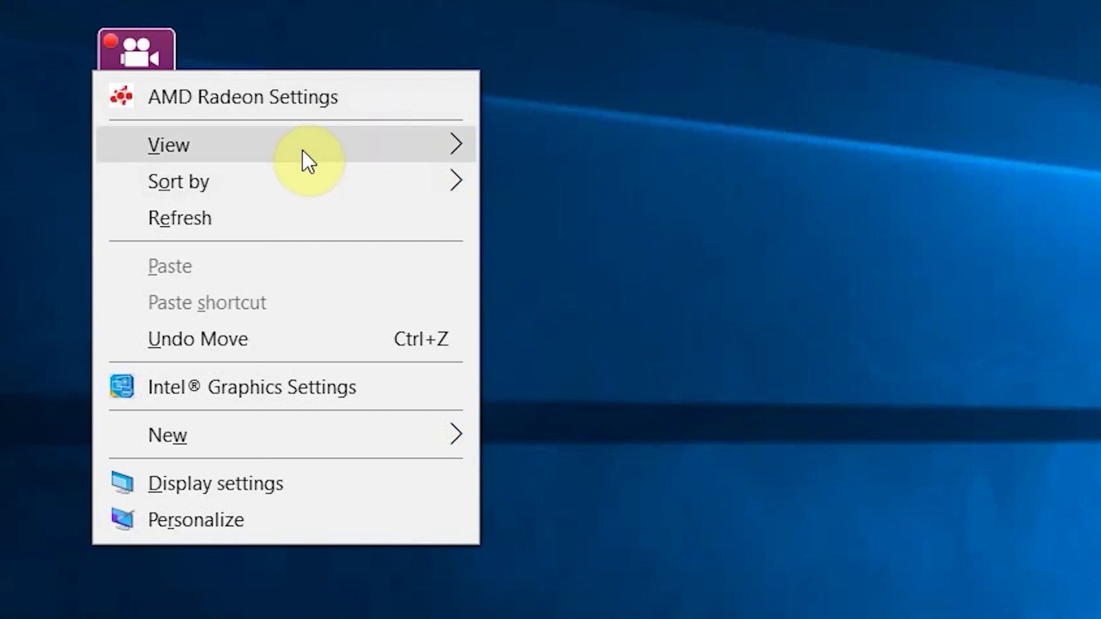
pyautogui.moveTo(301, 150)
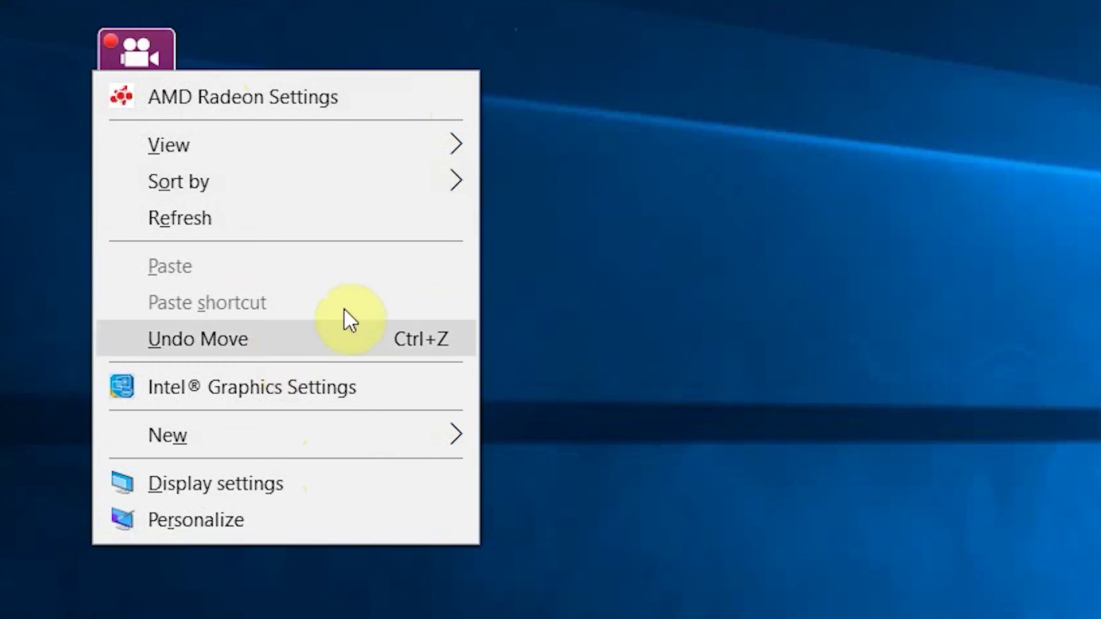
pyautogui.moveTo(386, 192)
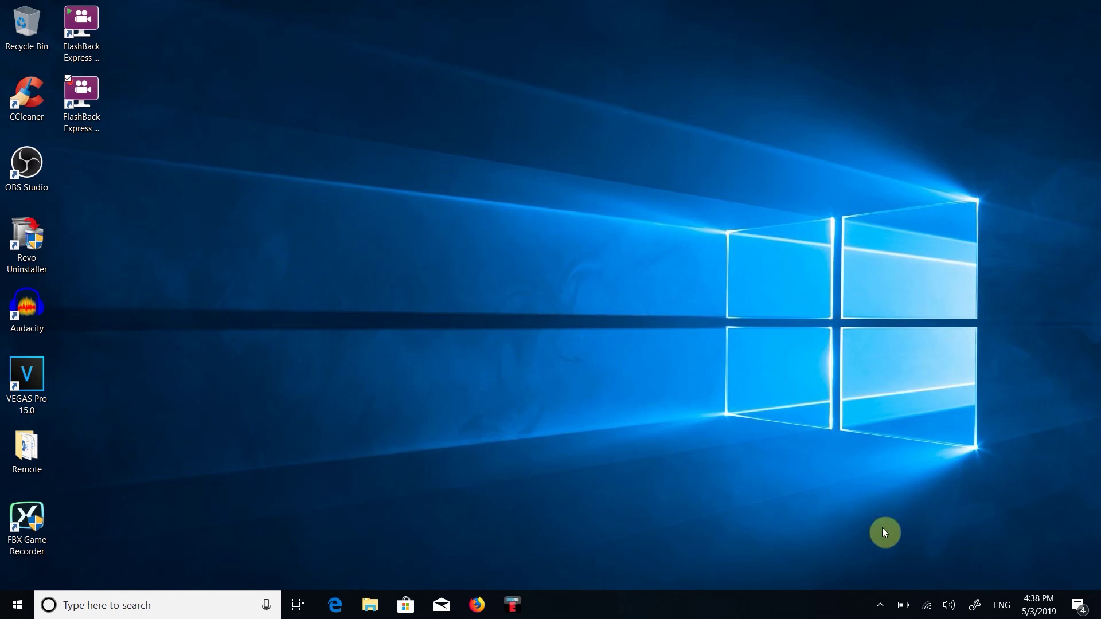
# - Open NVIDIA Control Panel from the NVIDIA Settings icon in the hidden tray area
pyautogui.click(881, 607)
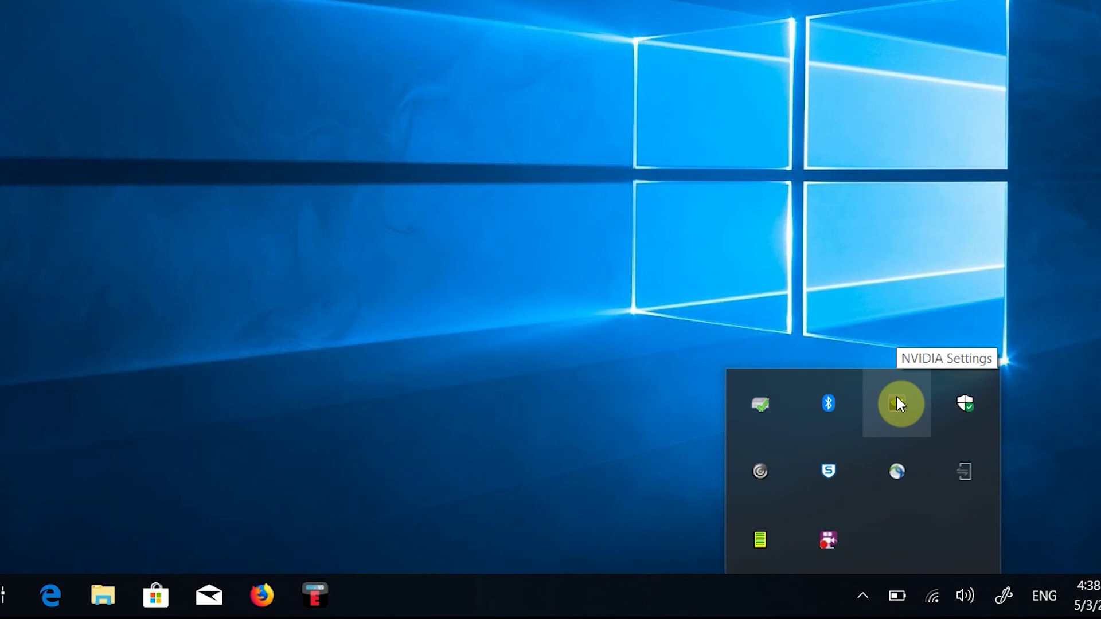
pyautogui.rightClick(897, 401)
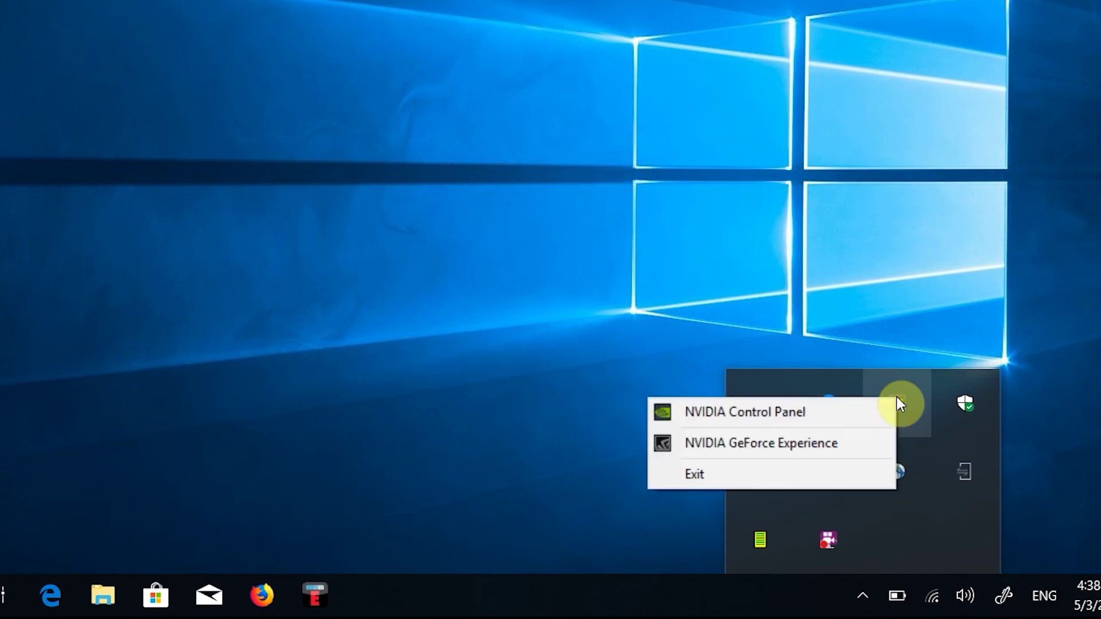
pyautogui.click(722, 412)
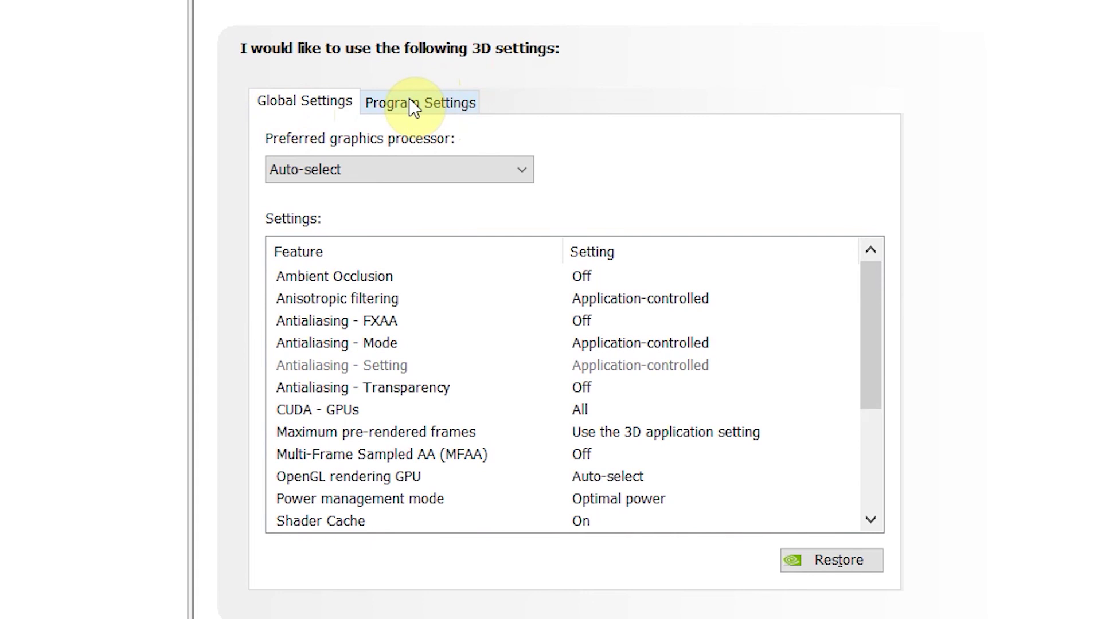
# - On the Program Settings tab, keep Open Broadcaster Software selected and start adding a program
pyautogui.click(413, 105)
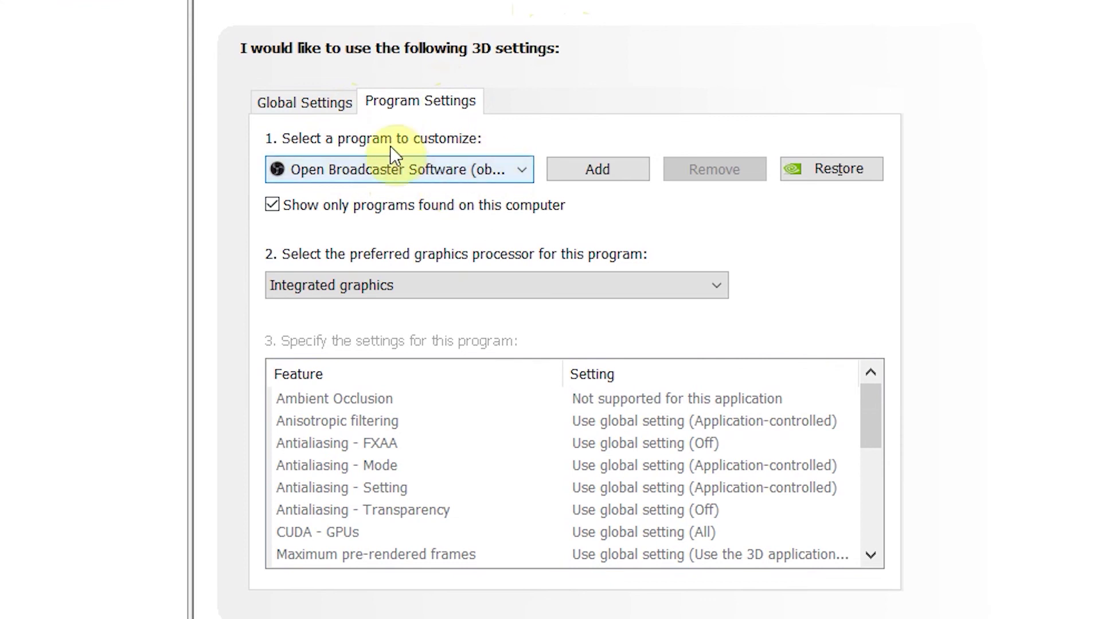
pyautogui.click(522, 172)
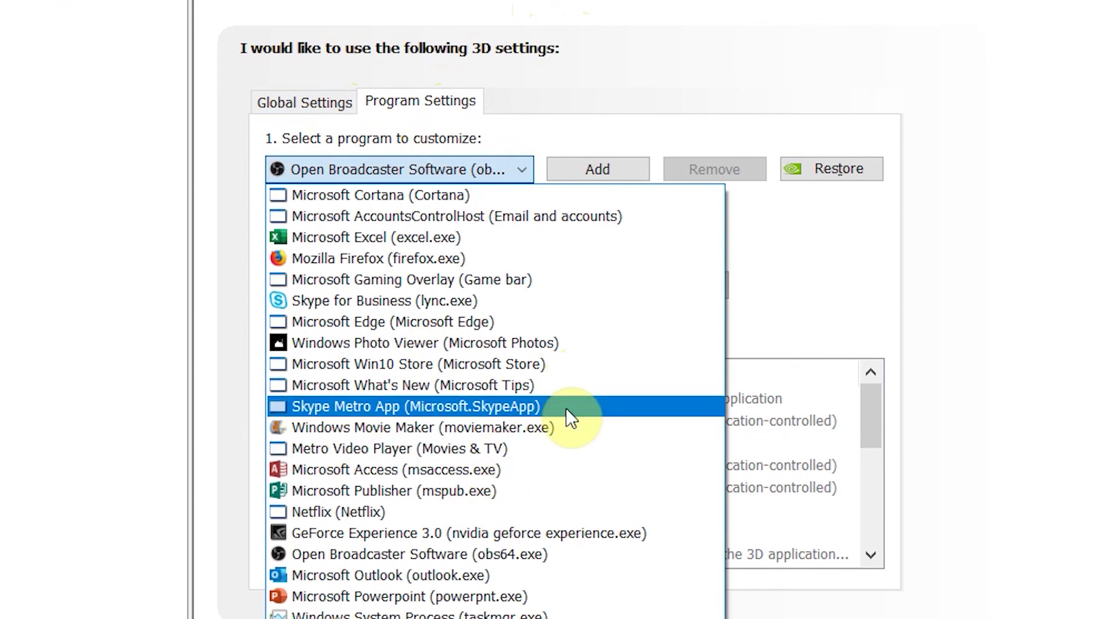
pyautogui.click(1055, 261)
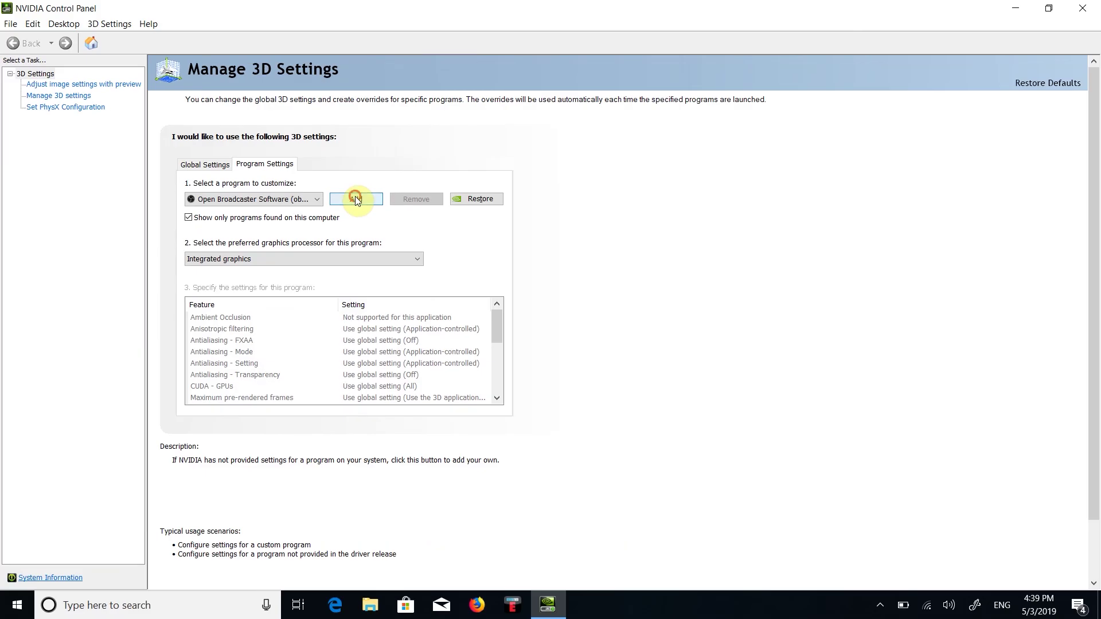
pyautogui.click(355, 198)
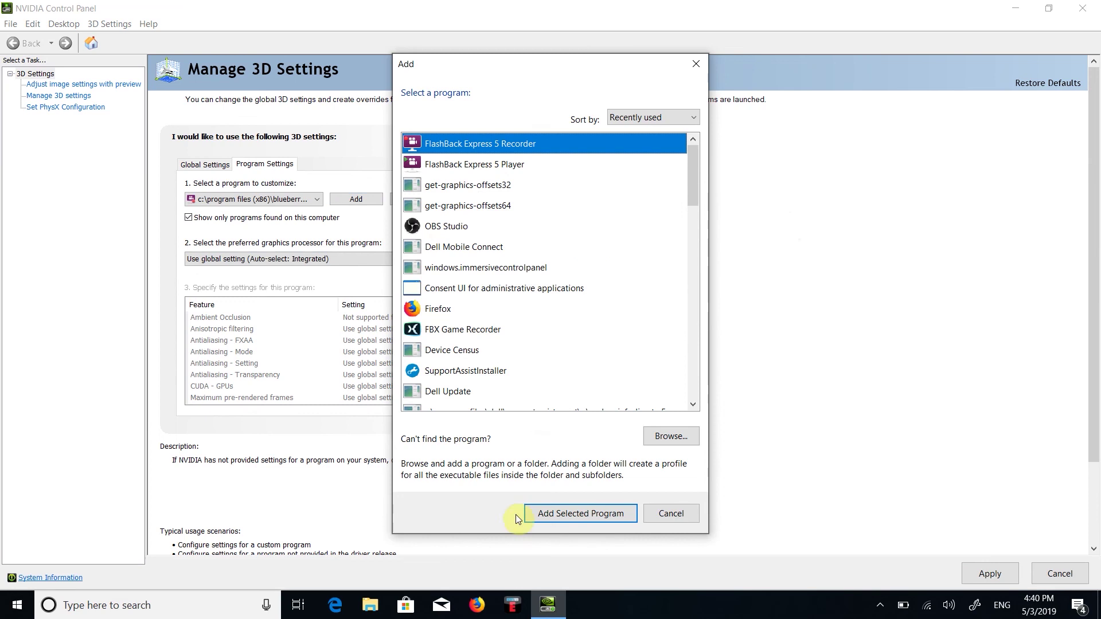
# - Browse to the C:\Program Files\obs-studio\bin\64bit folder and reveal its full path in the address bar
pyautogui.click(682, 440)
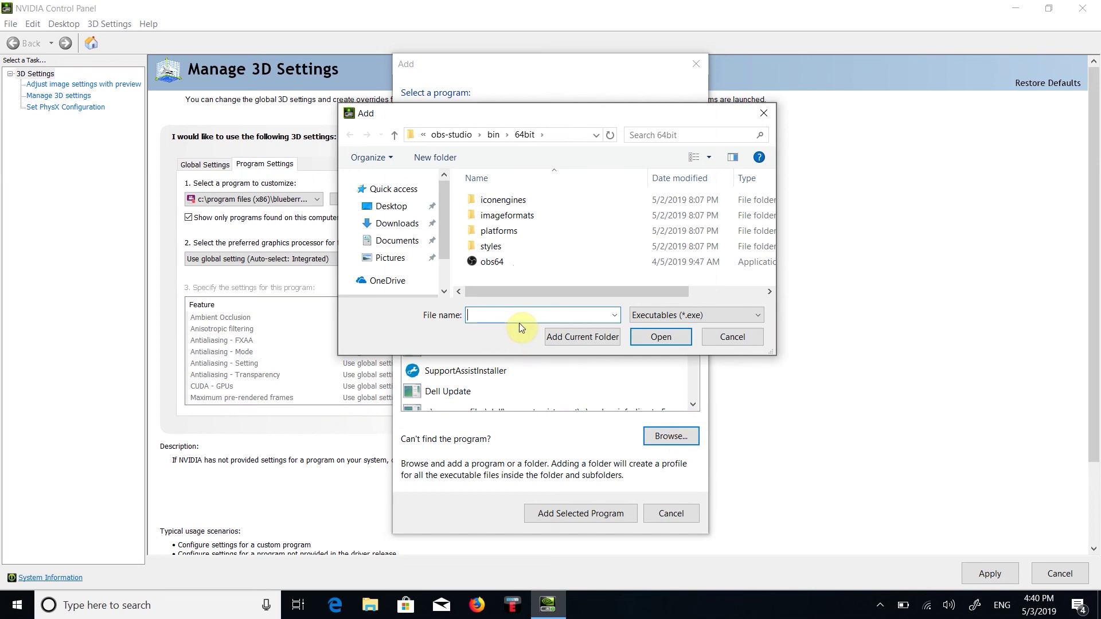
pyautogui.click(568, 133)
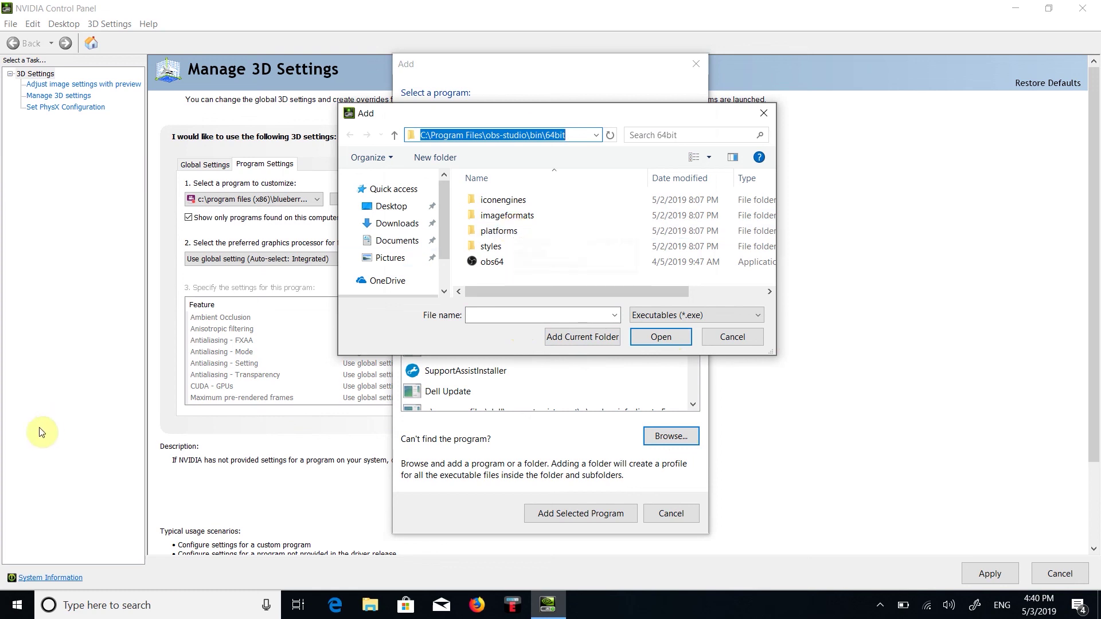
# - From the Start menu, open the file location of the OBS Studio (64bit) shortcut in File Explorer
pyautogui.click(17, 606)
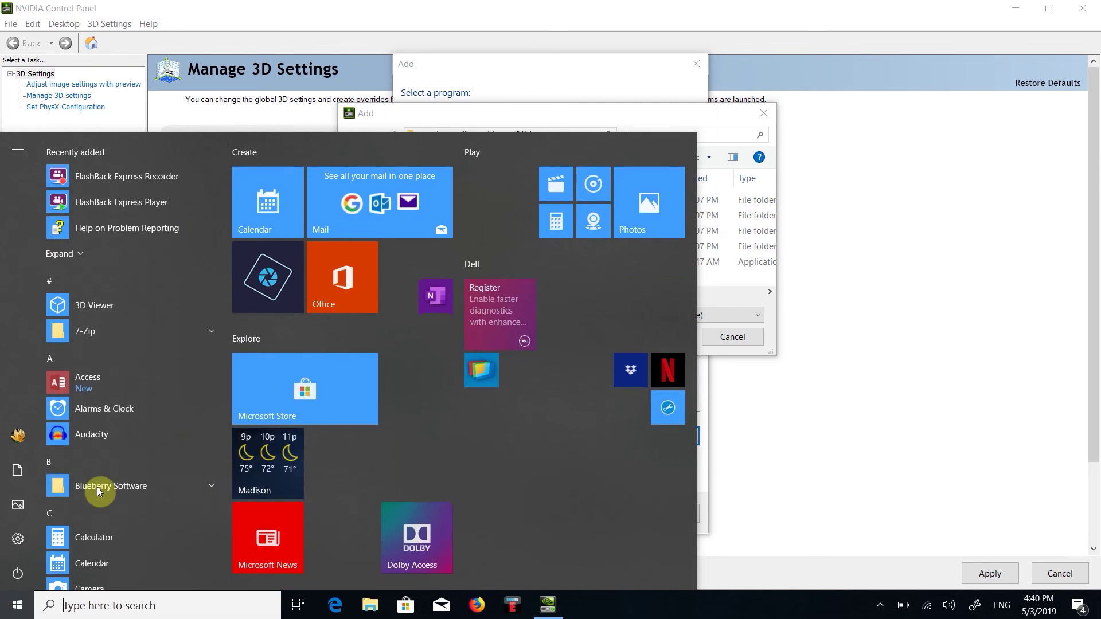
pyautogui.scroll(-2, 109, 470)
pyautogui.scroll(-10, 113, 459)
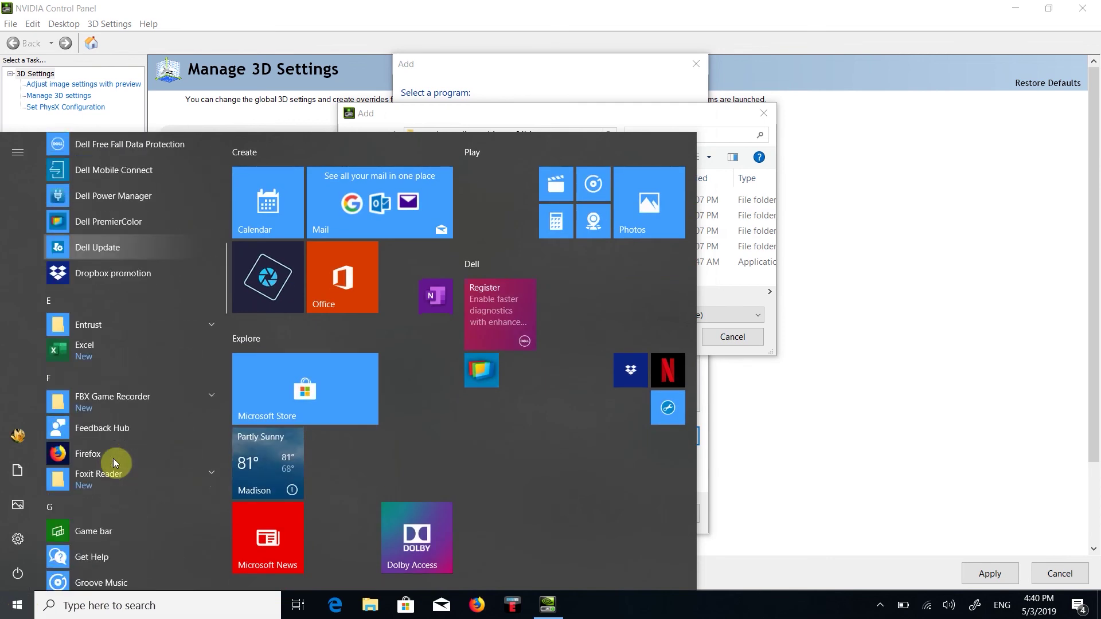
pyautogui.scroll(-5, 112, 459)
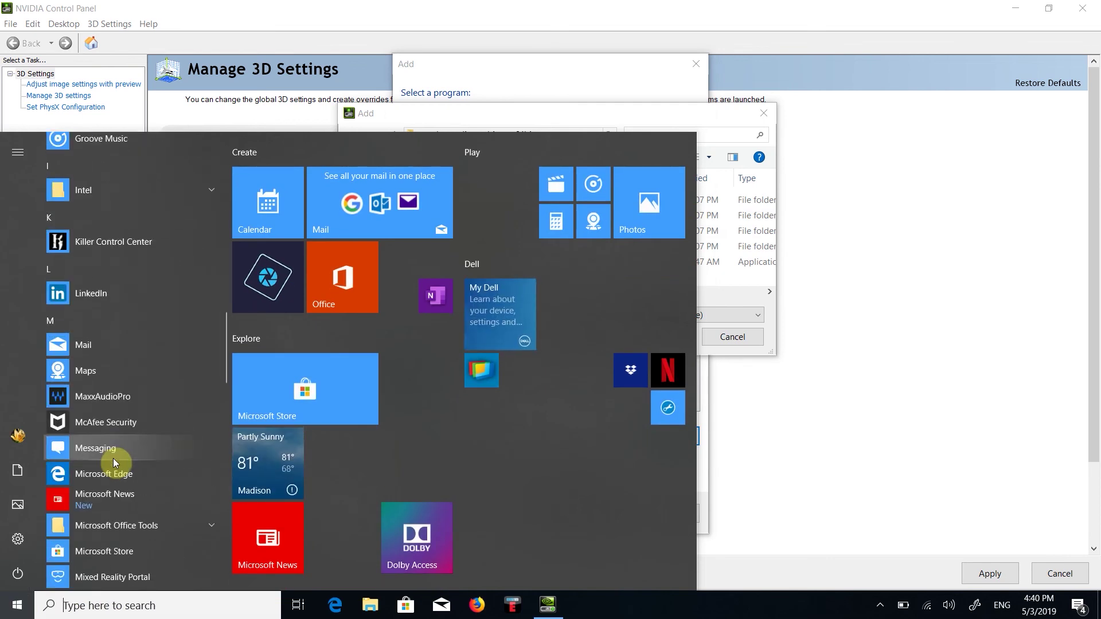
pyautogui.scroll(-6, 112, 459)
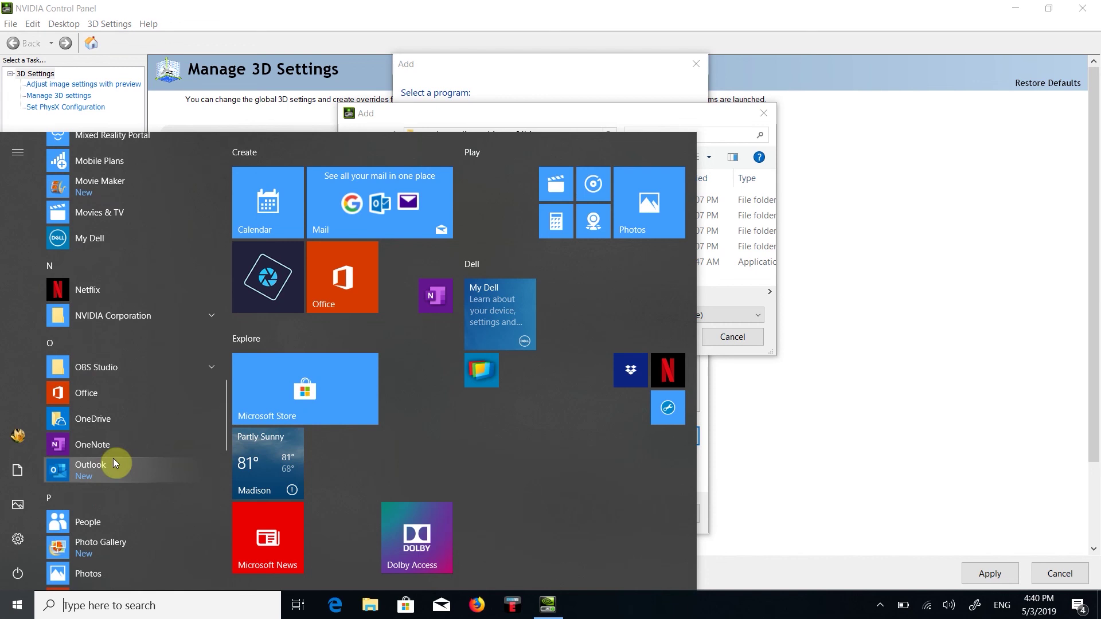
pyautogui.click(211, 367)
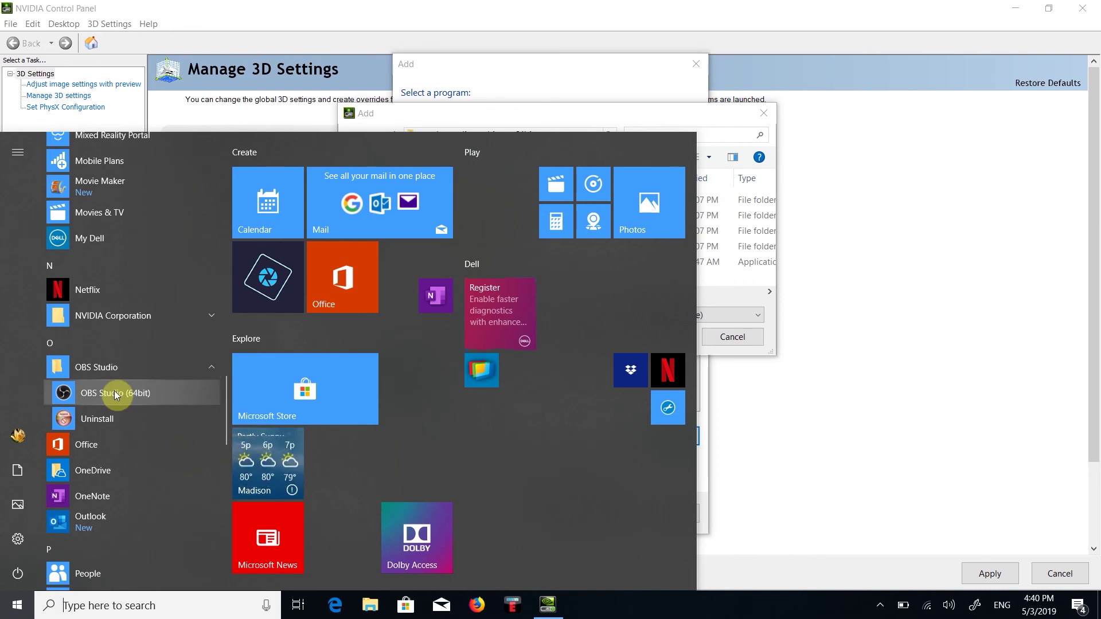
pyautogui.rightClick(114, 391)
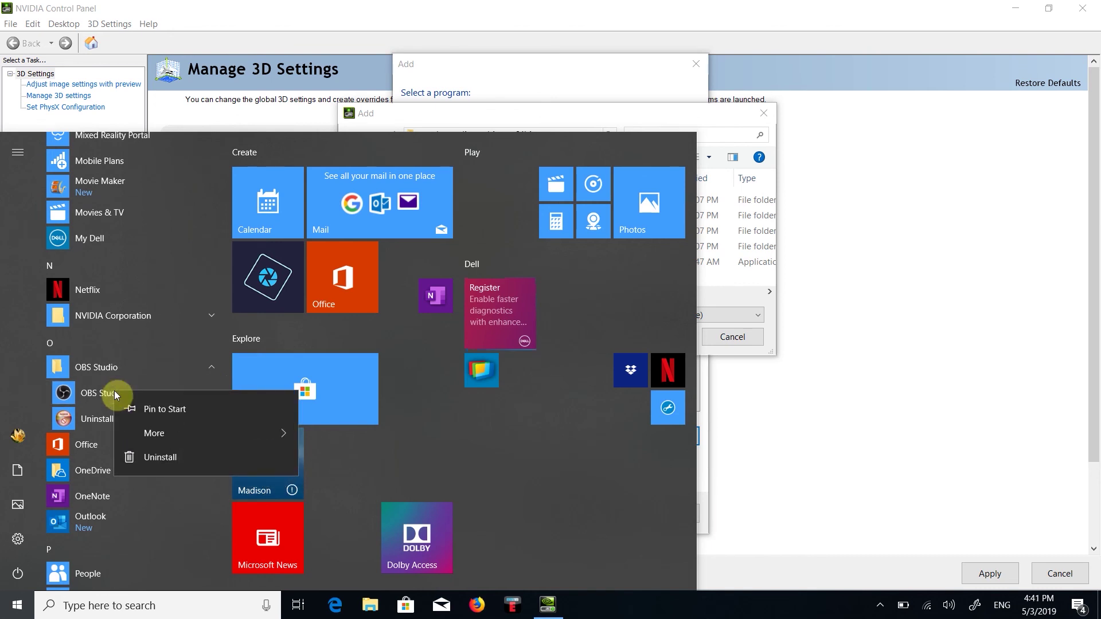
pyautogui.moveTo(153, 437)
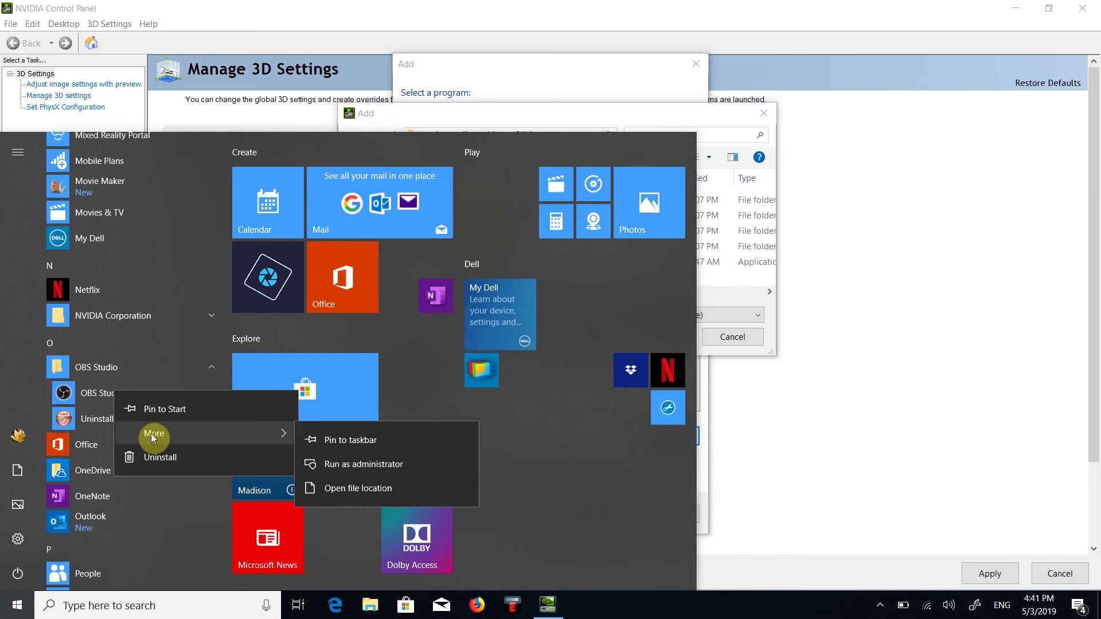
pyautogui.click(354, 489)
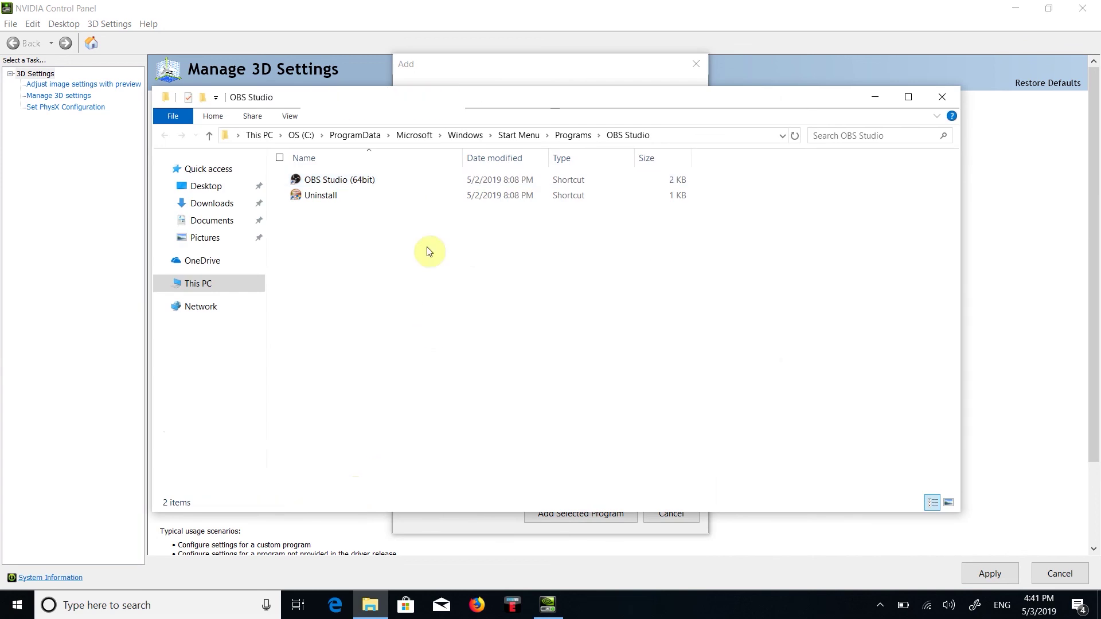
# - Copy the shortcut's Start in path C:\Program Files\obs-studio\bin\64bit, then cancel its Properties
pyautogui.doubleClick(356, 182)
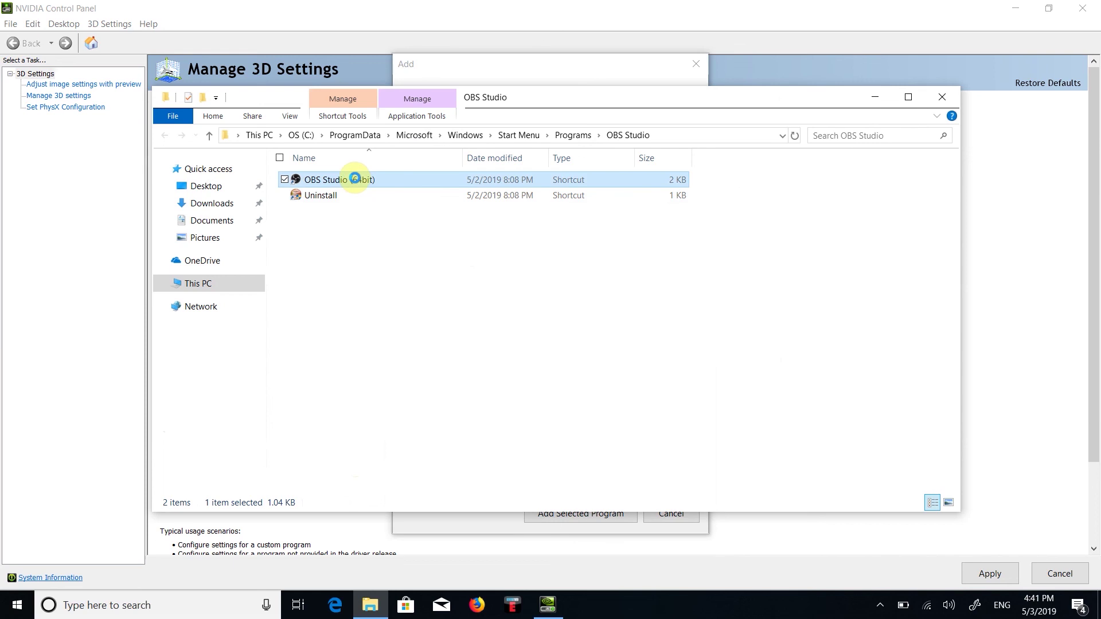
pyautogui.rightClick(356, 180)
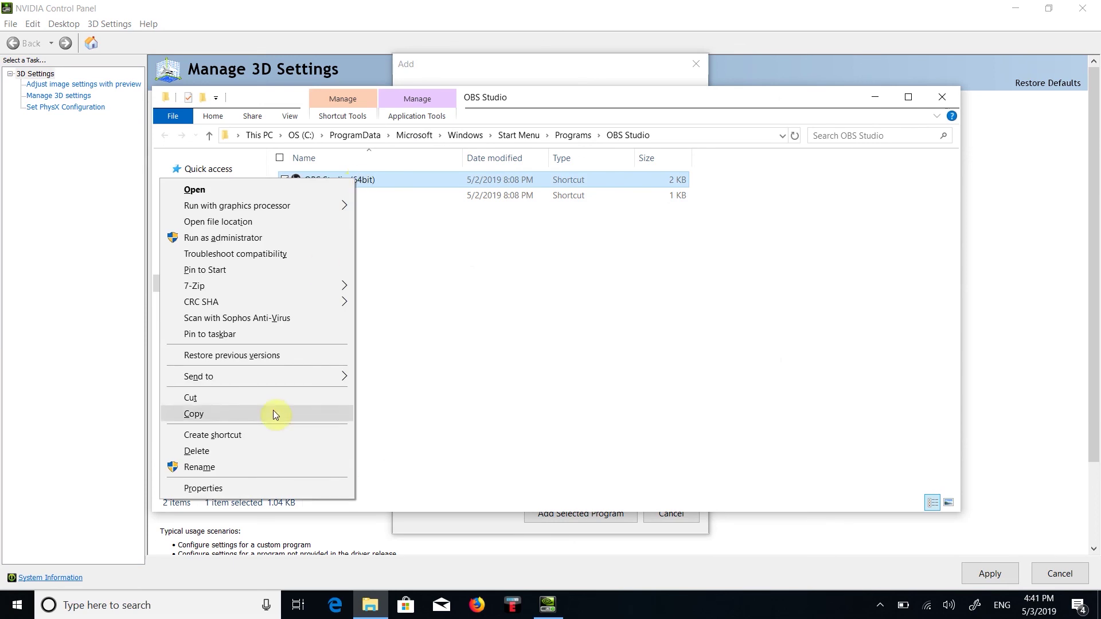
pyautogui.click(245, 489)
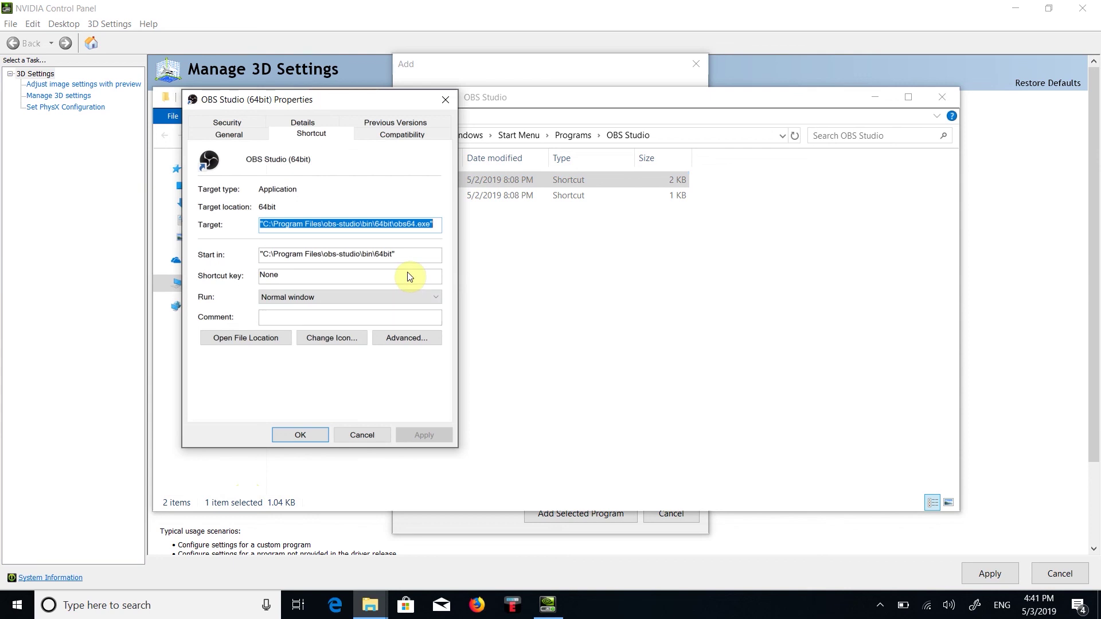
pyautogui.click(381, 257)
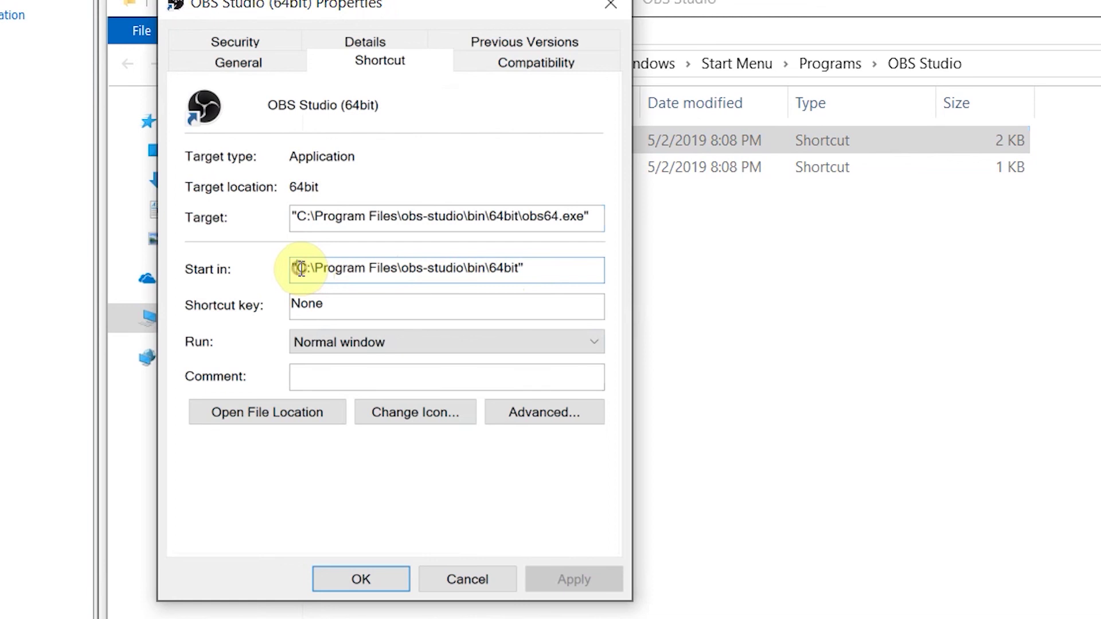
pyautogui.moveTo(299, 268); pyautogui.dragTo(519, 289)
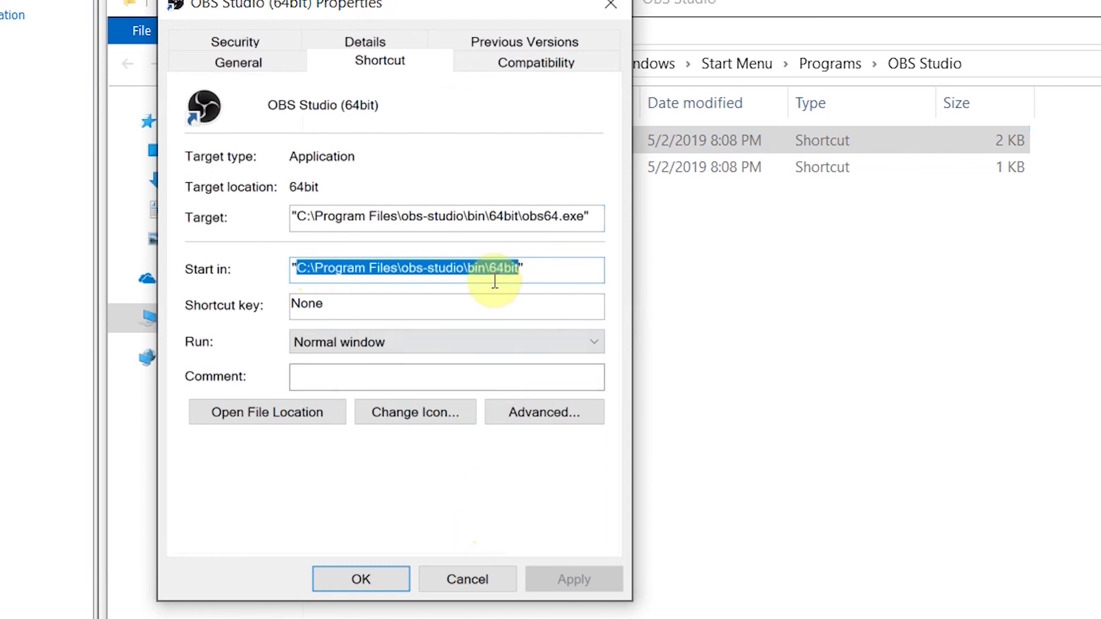
pyautogui.rightClick(470, 271)
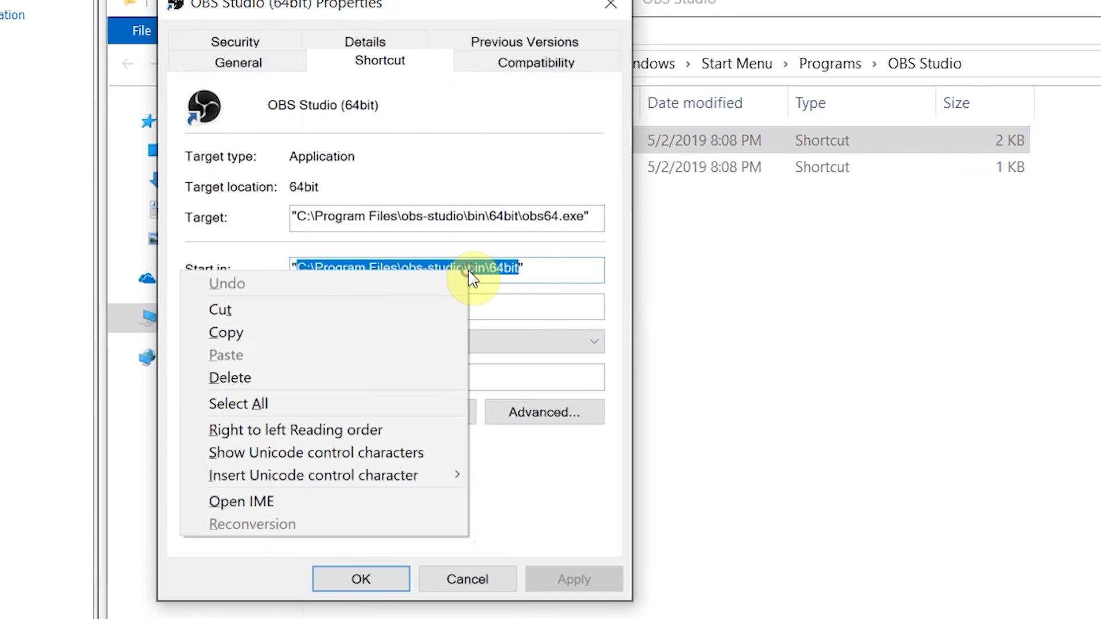
pyautogui.click(274, 339)
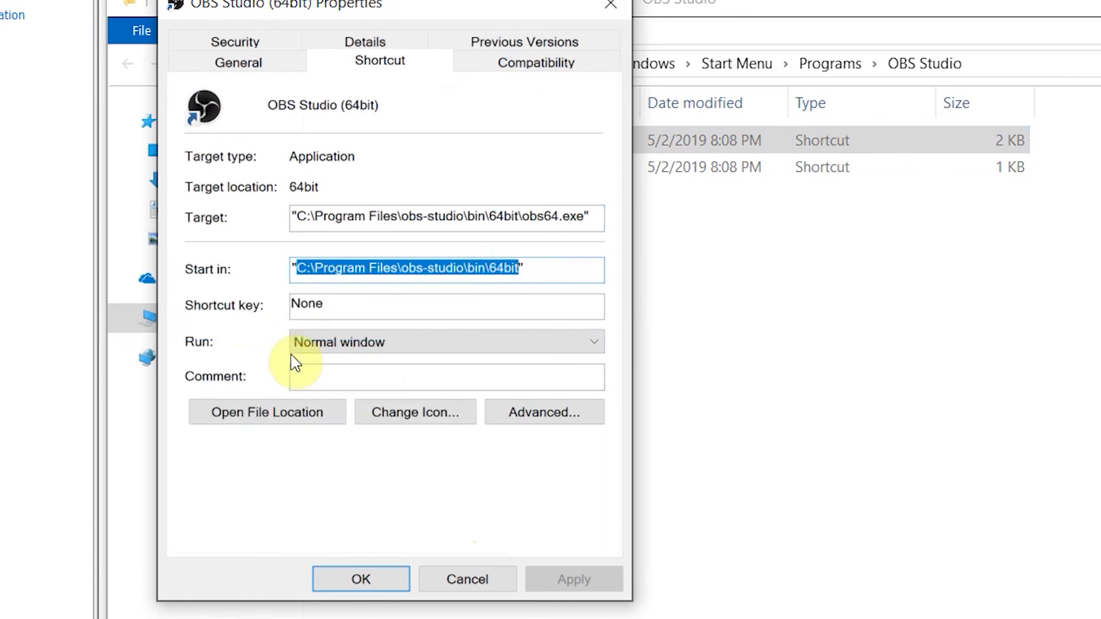
pyautogui.click(455, 578)
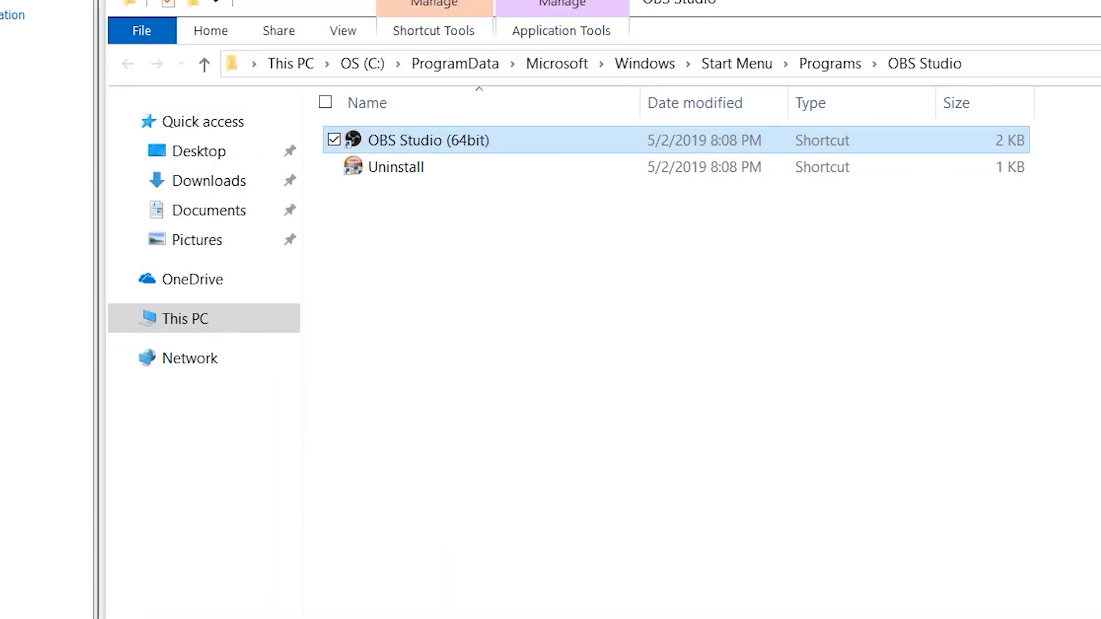
# - Paste the copied folder path into the NVIDIA browse dialog and add obs64 as the program
pyautogui.hotkey('alt', 'Tab')
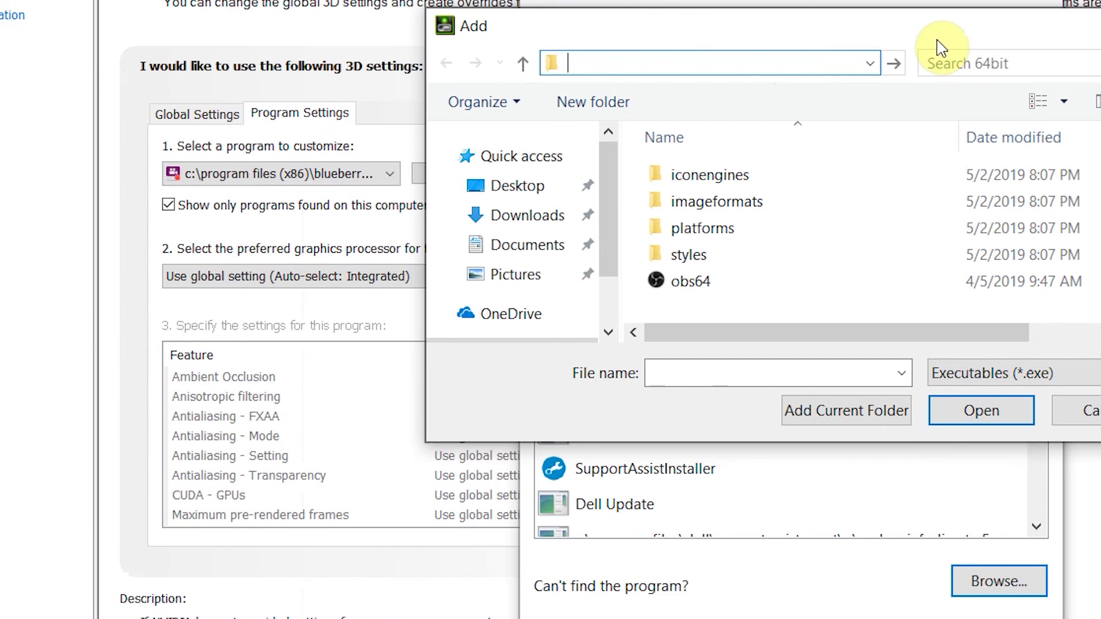
pyautogui.hotkey('ctrl', 'v')
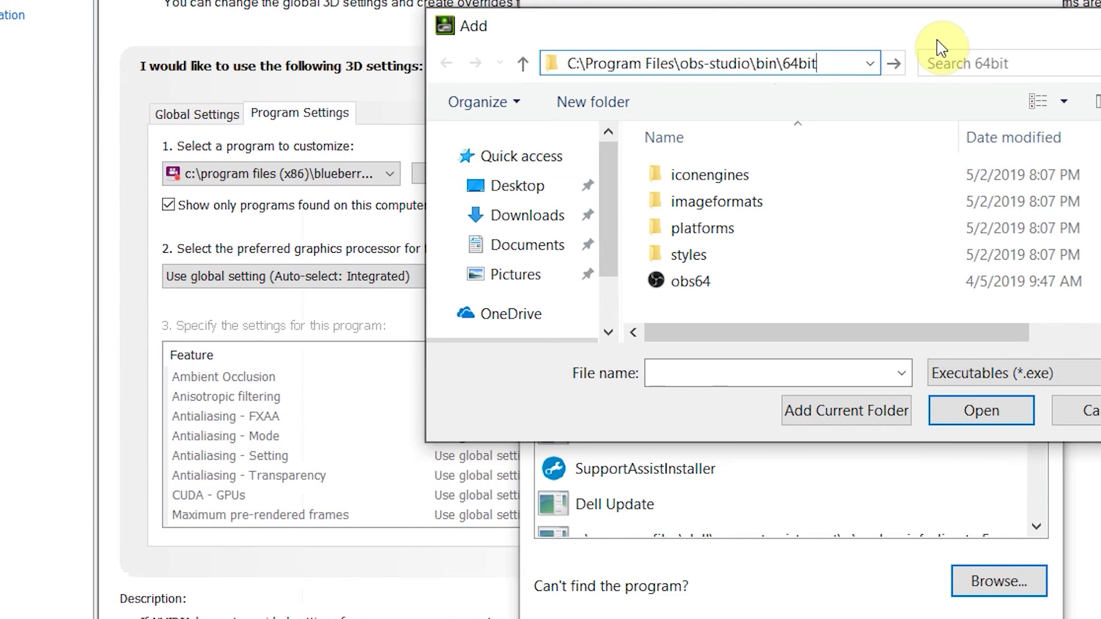
pyautogui.press('Return')
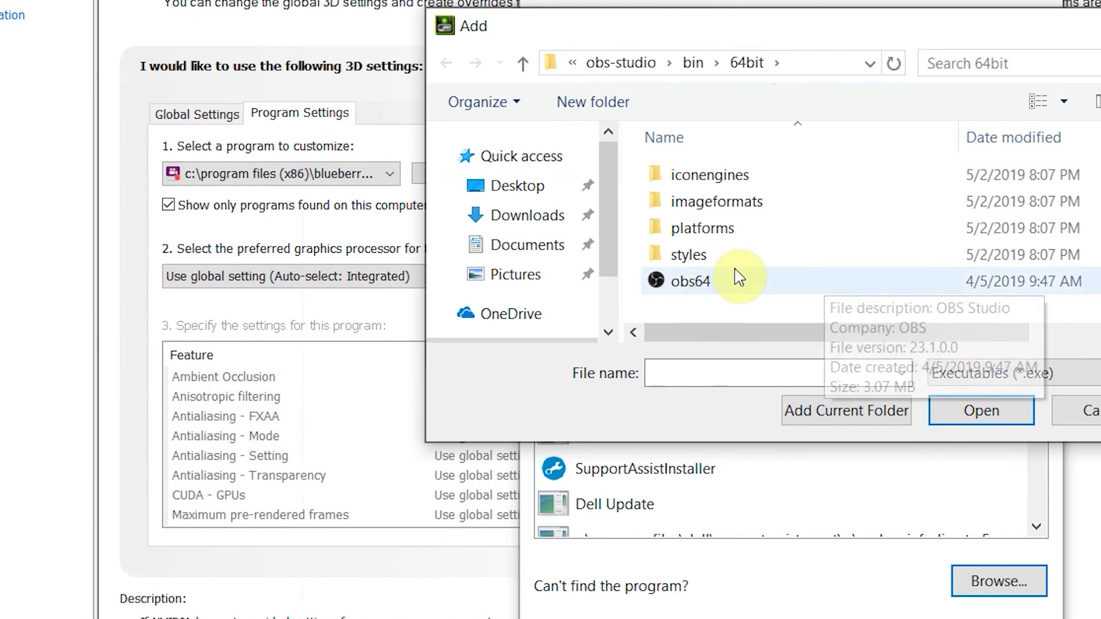
pyautogui.click(687, 283)
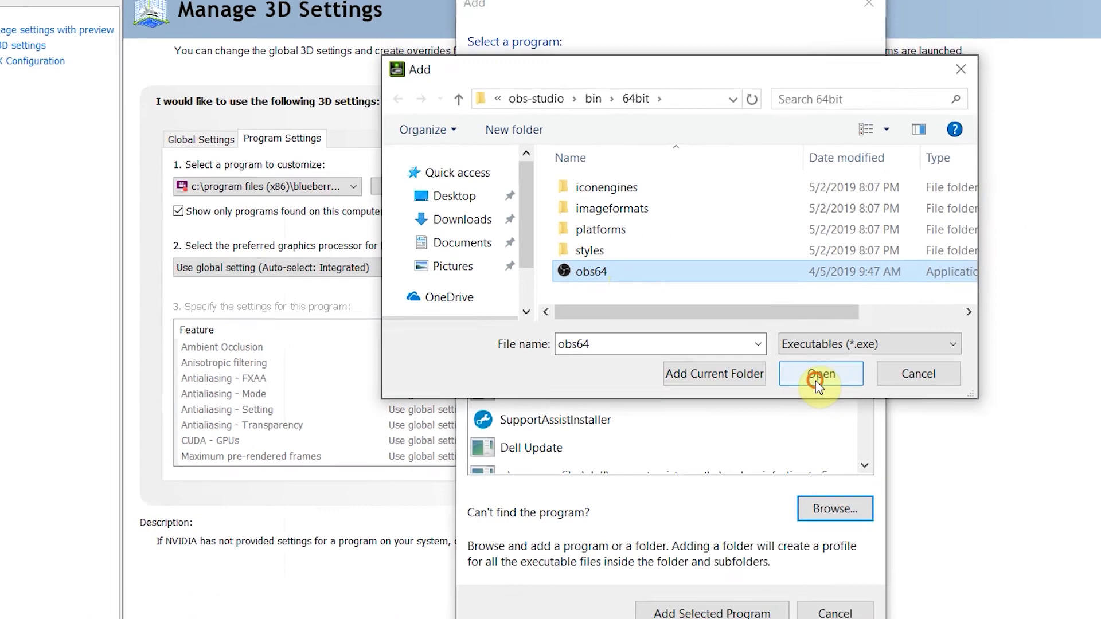
pyautogui.click(977, 422)
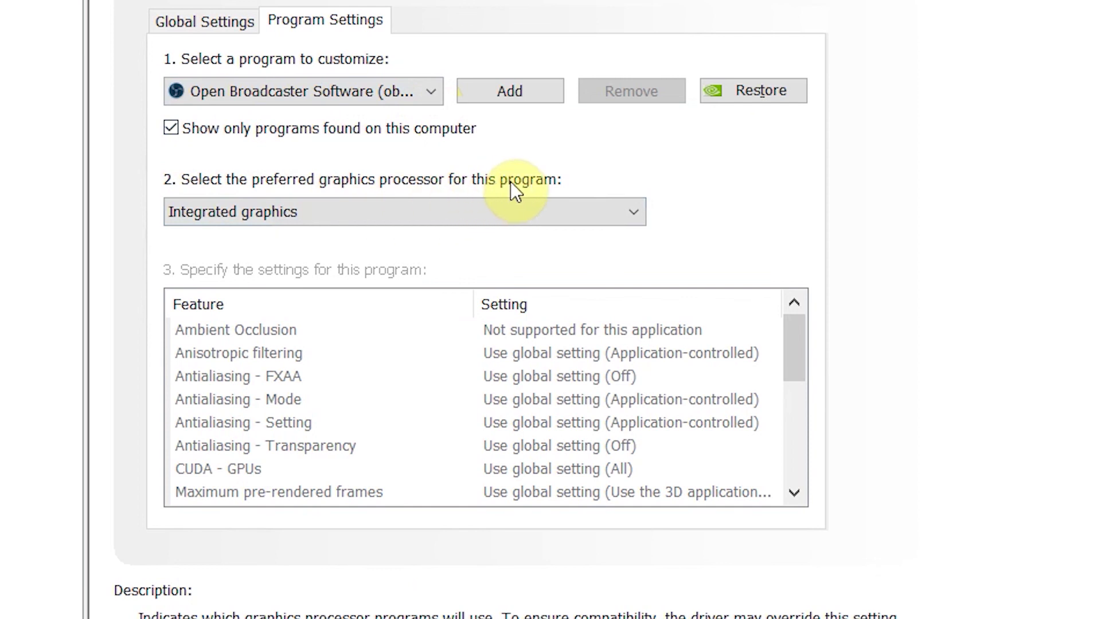
# - Set Open Broadcaster Software's preferred graphics processor to Integrated graphics, apply, and close NVIDIA Control Panel
pyautogui.click(626, 217)
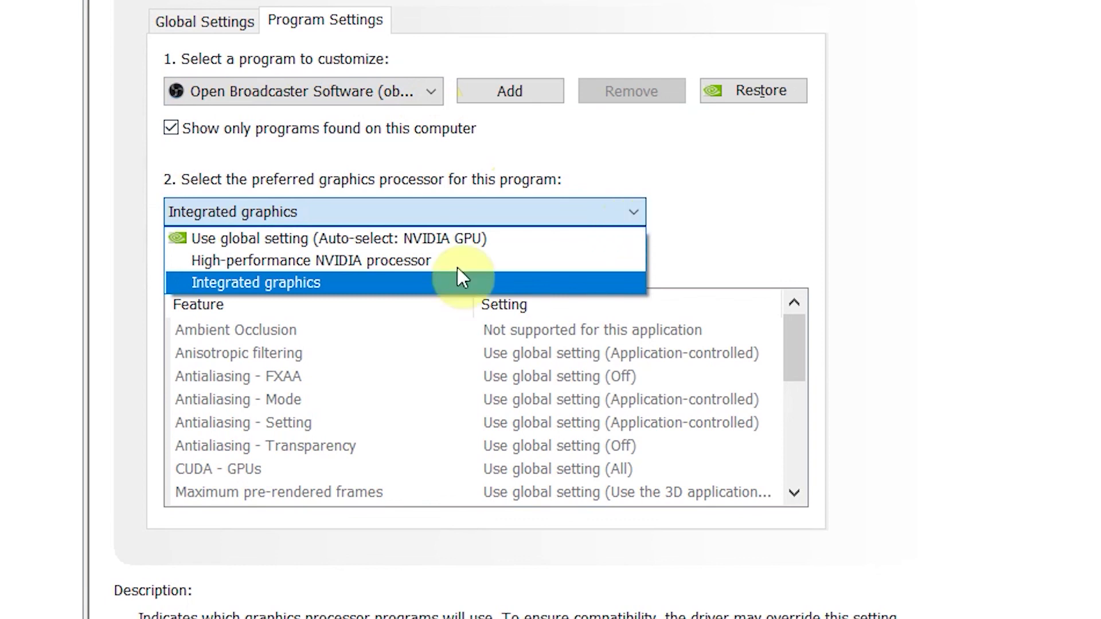
pyautogui.click(314, 295)
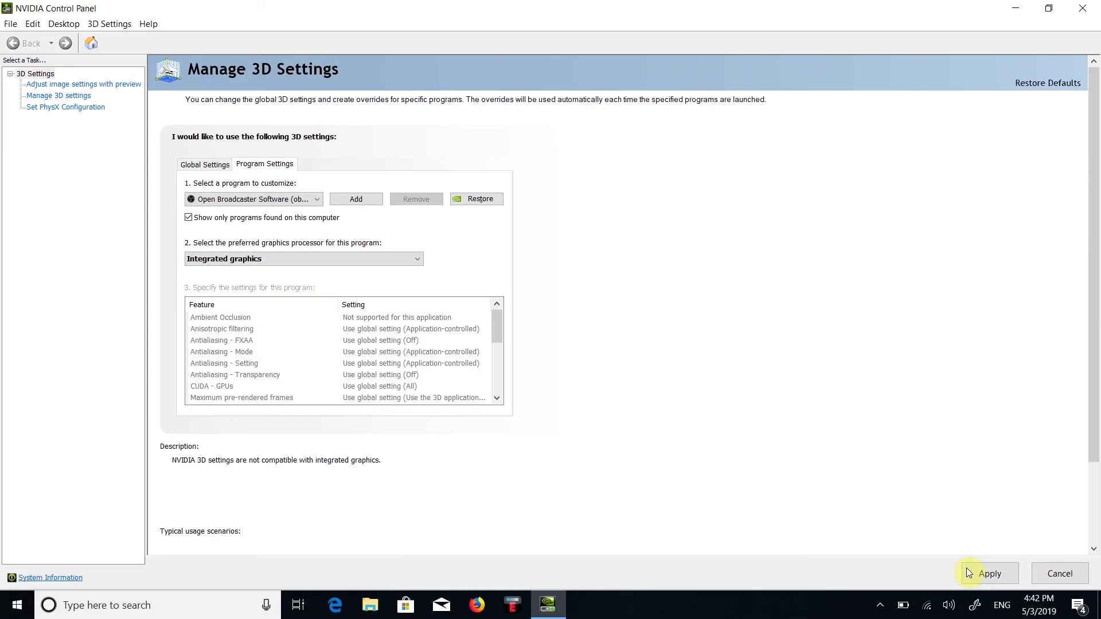
pyautogui.click(975, 573)
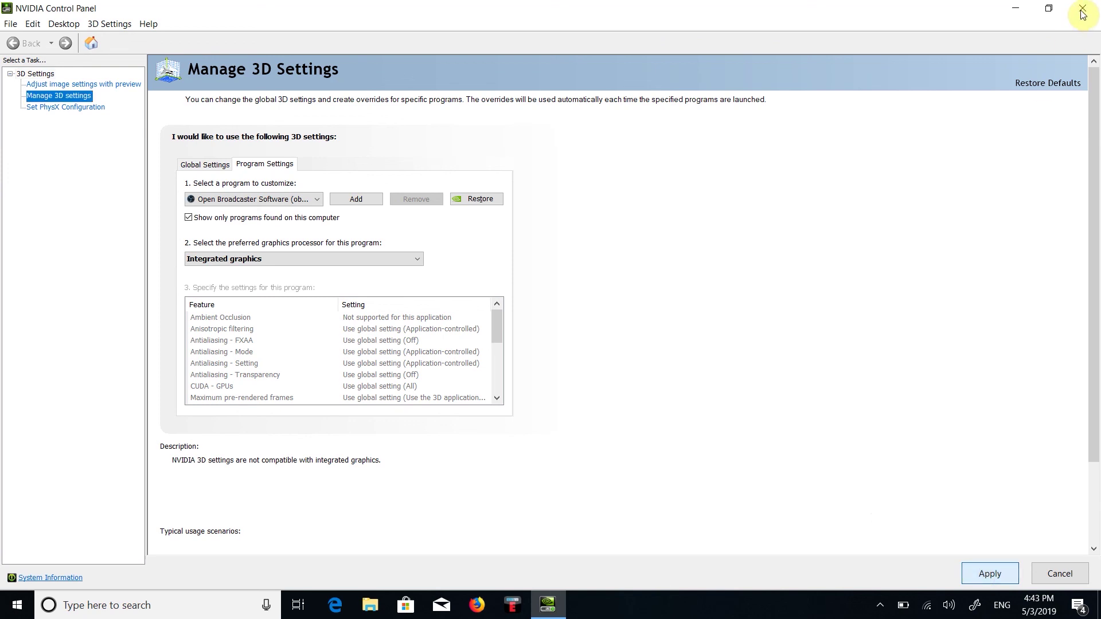
pyautogui.click(1082, 9)
pyautogui.click(322, 290)
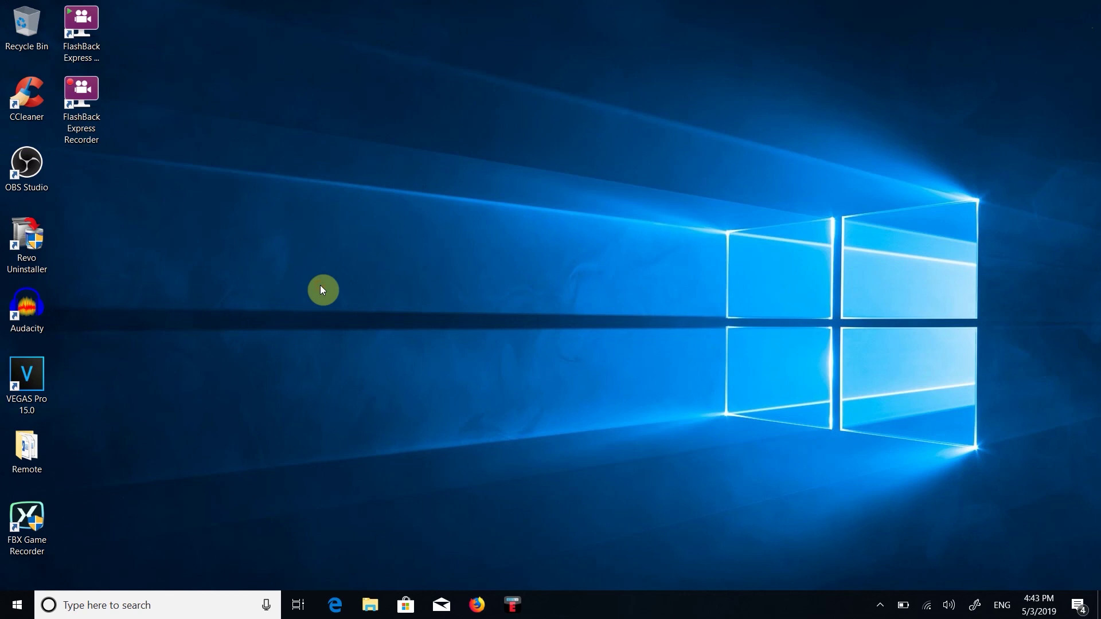
# - Launch OBS Studio from the desktop and add a new Display Capture source
pyautogui.doubleClick(27, 158)
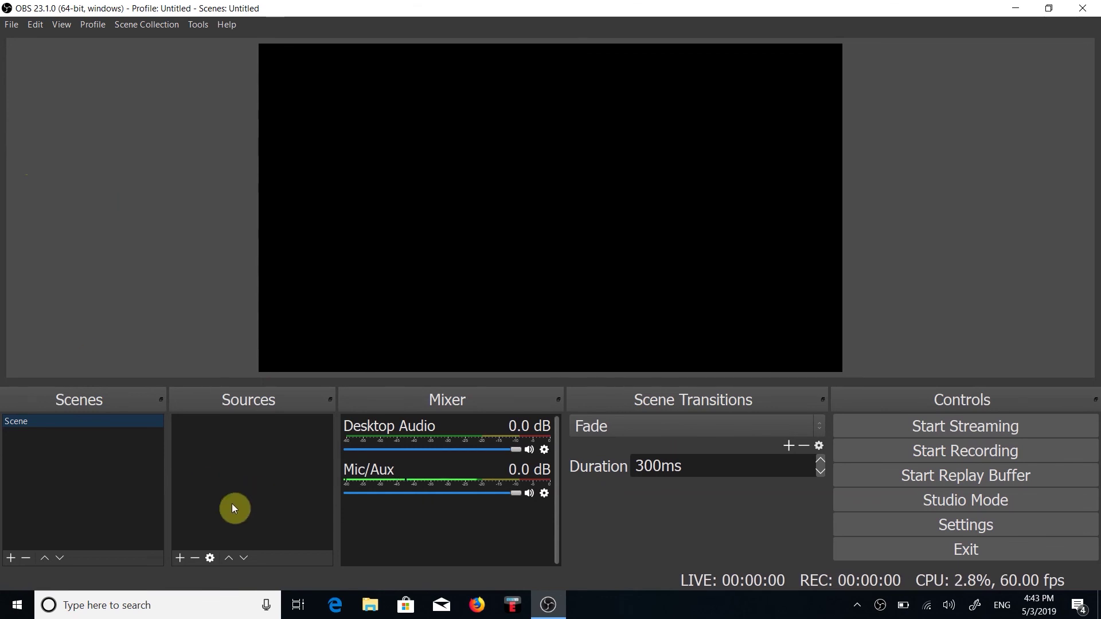
pyautogui.click(180, 559)
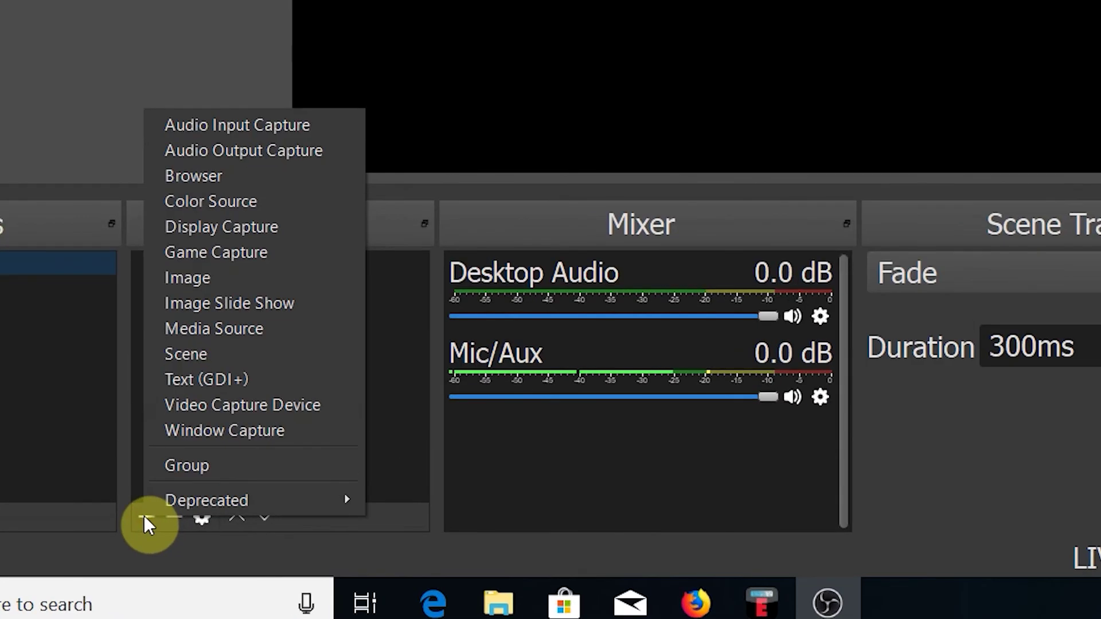
pyautogui.click(259, 227)
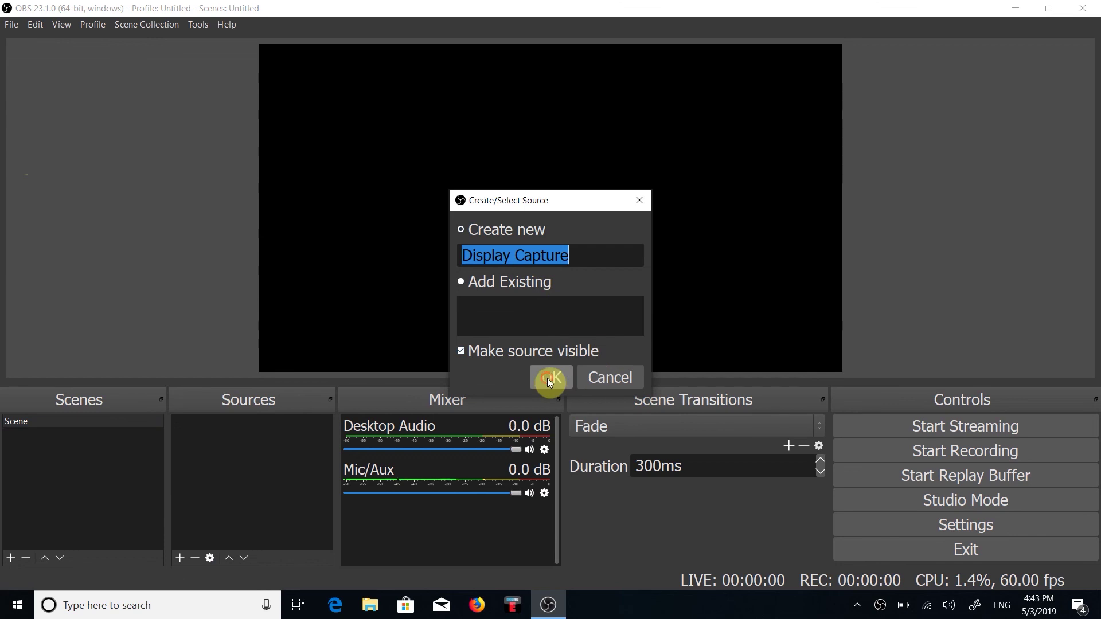
# - Create the Display Capture source with its default Display 1 settings
pyautogui.click(547, 377)
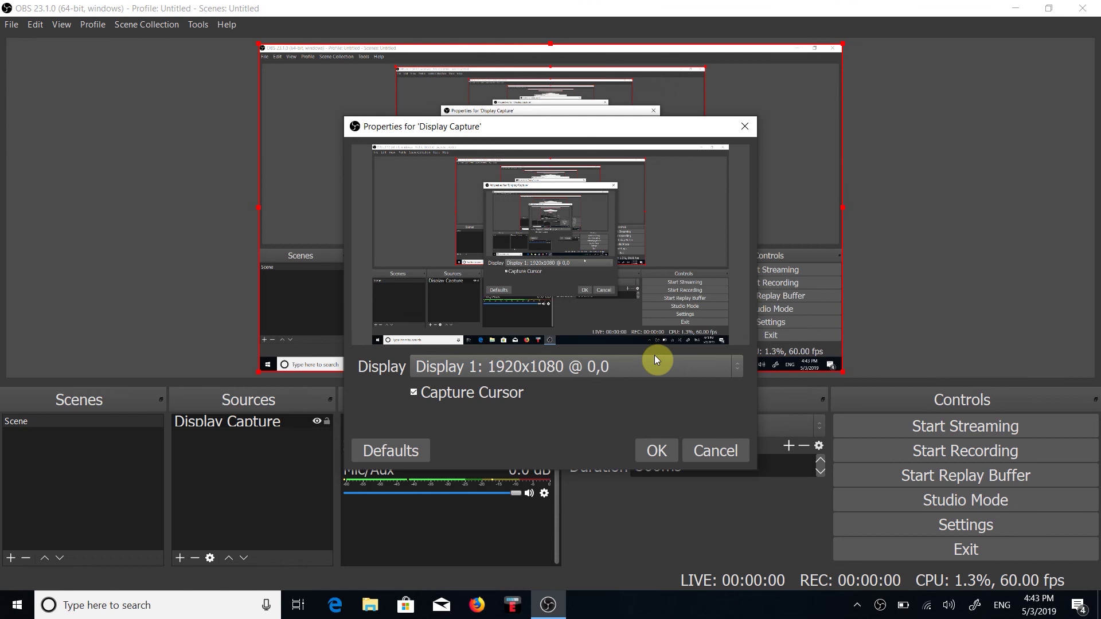
pyautogui.click(657, 450)
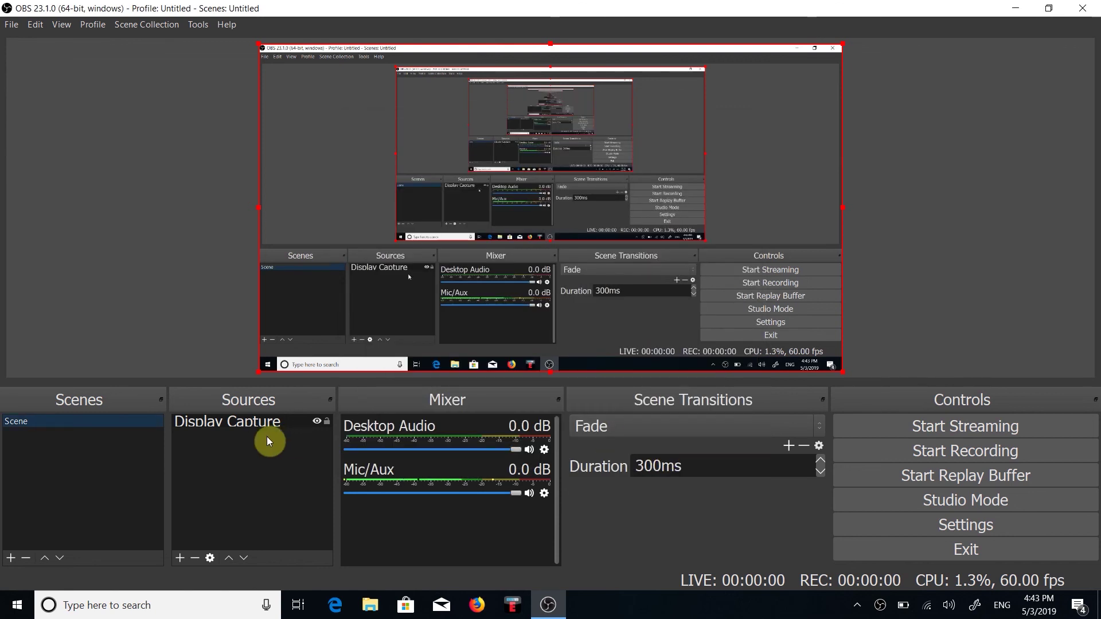